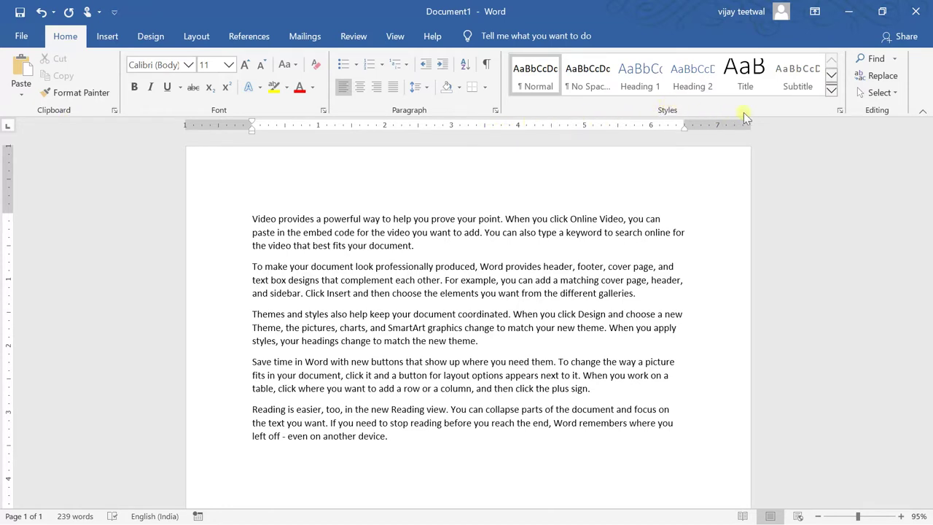
# Click into the first paragraph, then briefly enter and leave page header editing.
pyautogui.click(232, 217)
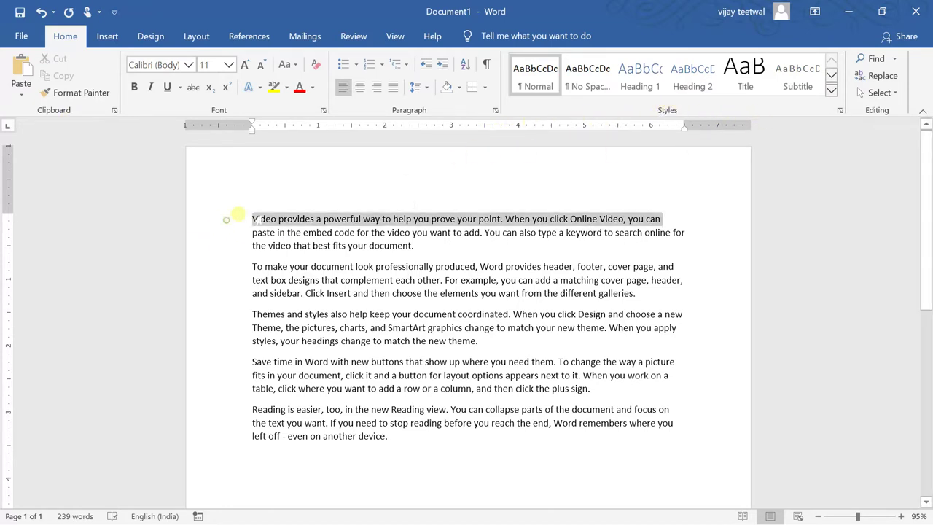
pyautogui.doubleClick(241, 212)
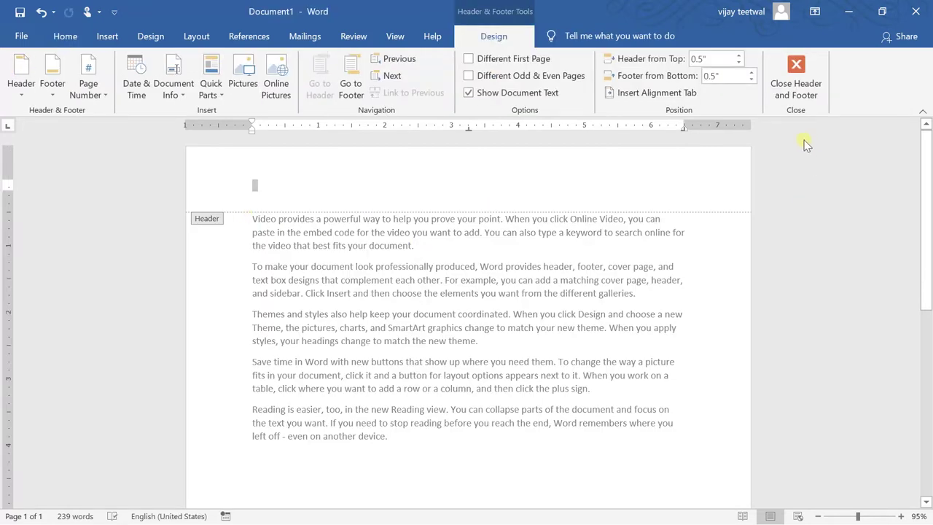
pyautogui.click(781, 64)
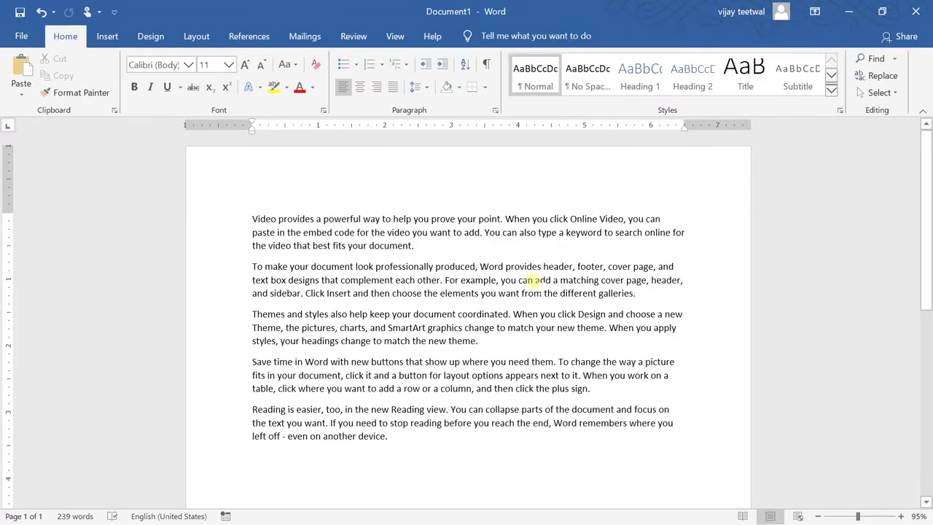
# Apply the Title style (Calibri Light 28) to all the text, then reselect everything.
pyautogui.hotkey('ctrl', 'a')
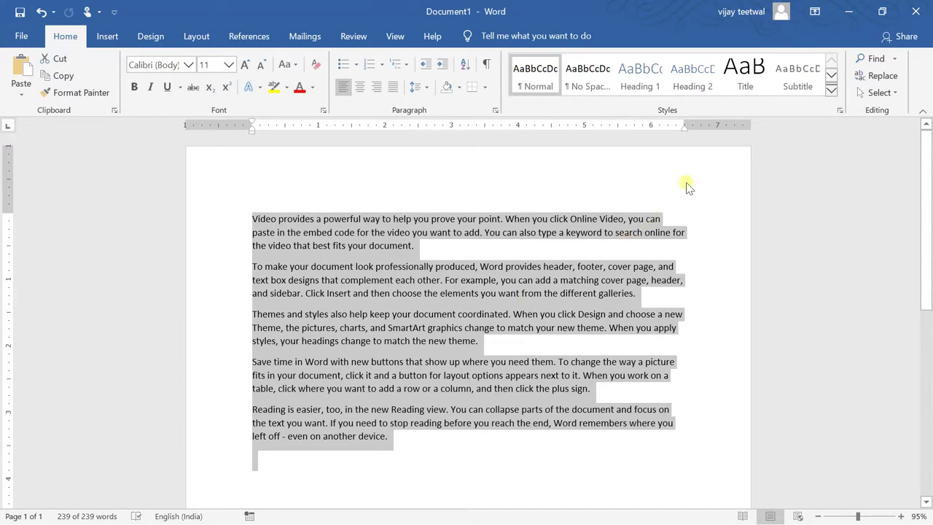
pyautogui.click(829, 93)
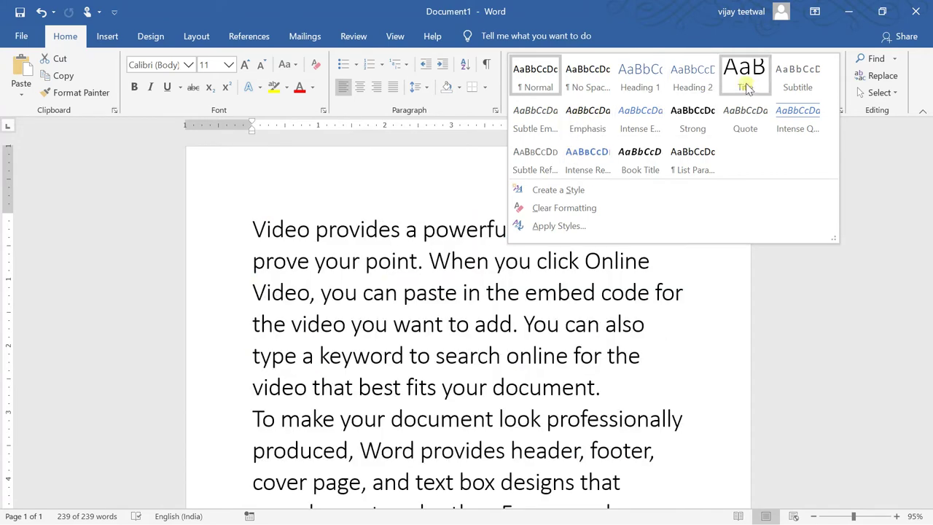
pyautogui.click(745, 85)
pyautogui.hotkey('ctrl', 'a')
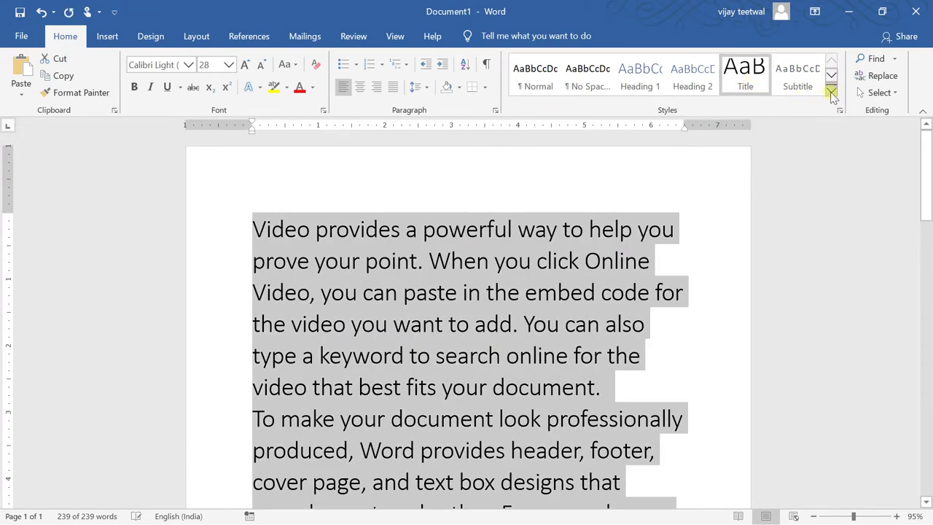
pyautogui.click(831, 93)
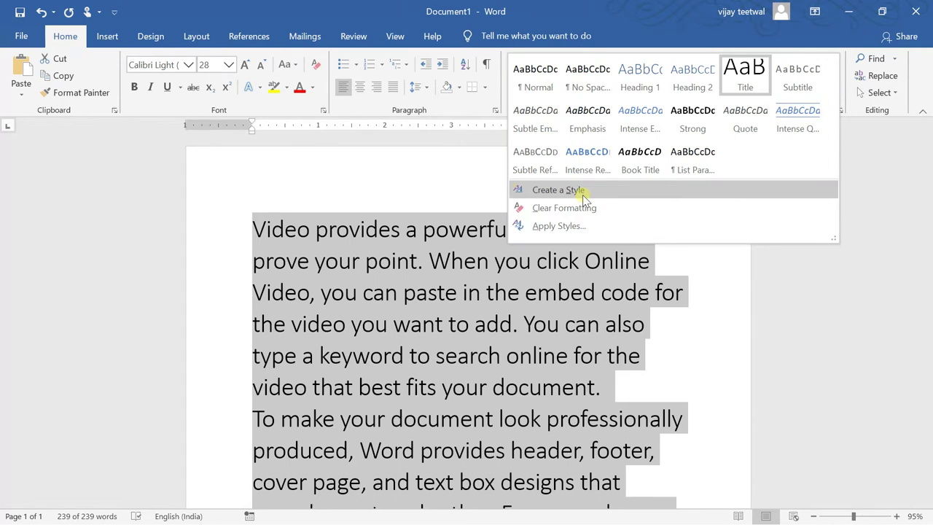
# Create a custom-named new style from the current Title formatting and show its full options.
pyautogui.click(582, 192)
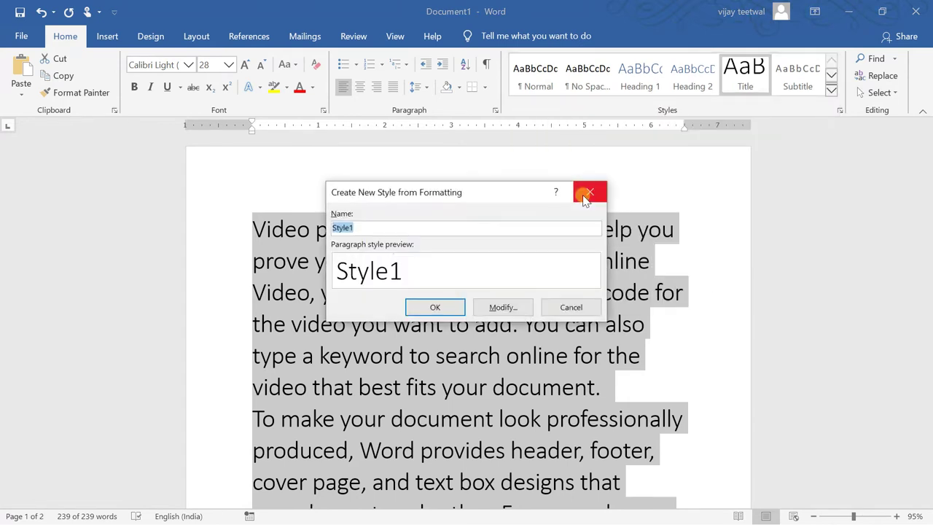
pyautogui.write('m')
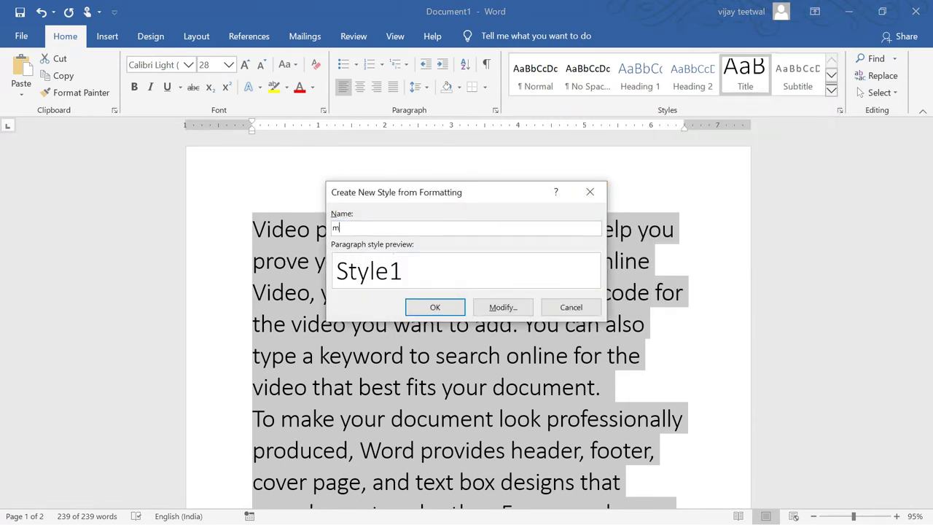
pyautogui.write('ohit')
pyautogui.click(500, 308)
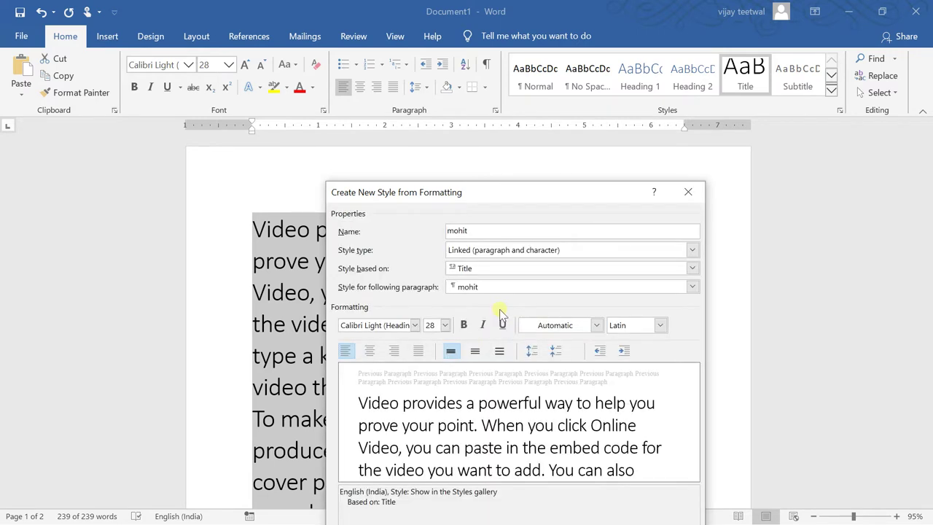
# Keep the style type Linked, base it on Heading 4, and follow it with Heading 3.
pyautogui.click(532, 249)
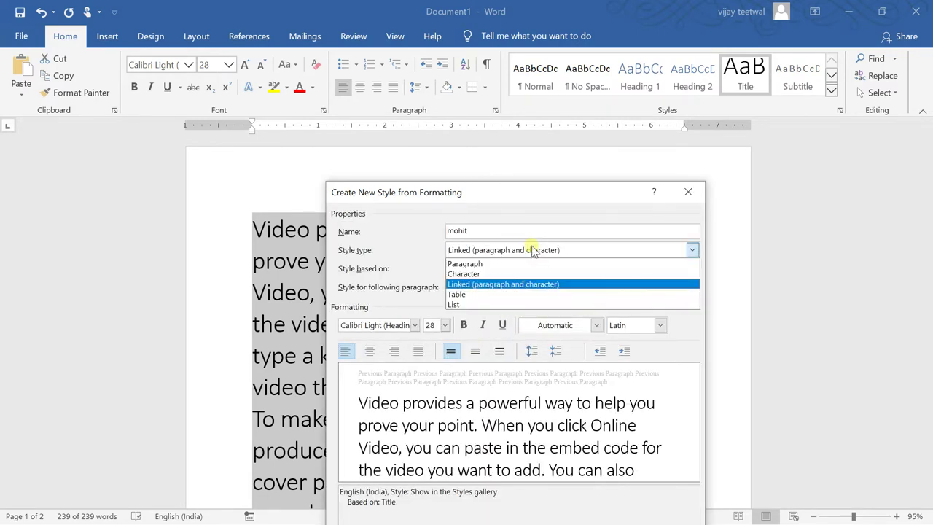
pyautogui.click(494, 284)
pyautogui.click(503, 270)
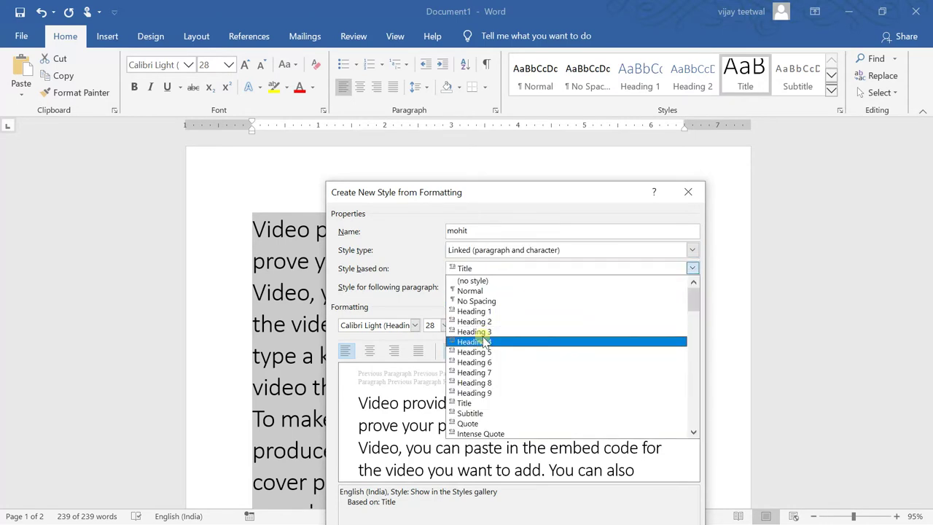
pyautogui.click(484, 341)
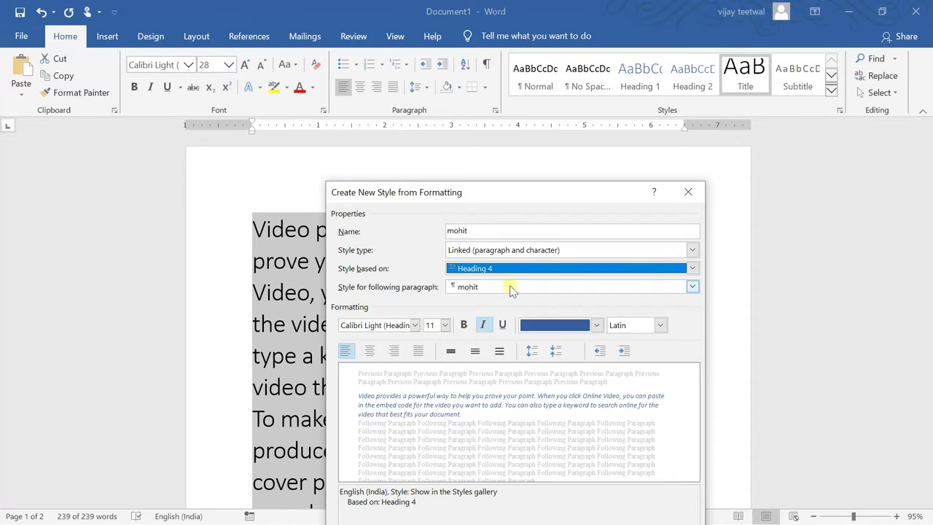
pyautogui.click(511, 288)
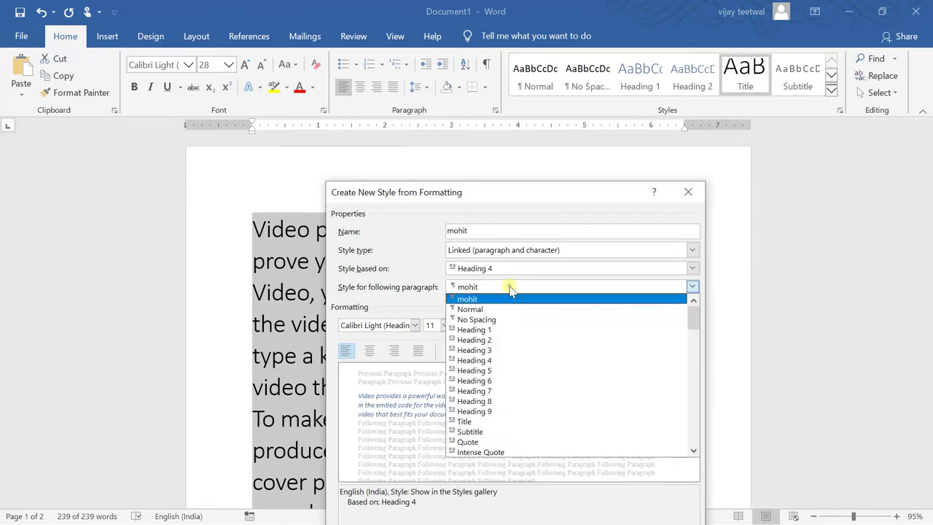
pyautogui.click(474, 350)
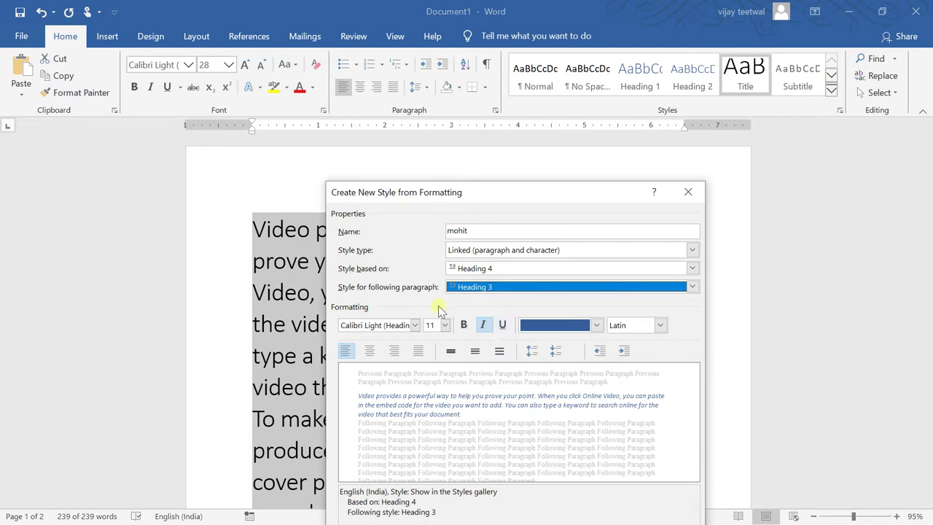
pyautogui.click(413, 325)
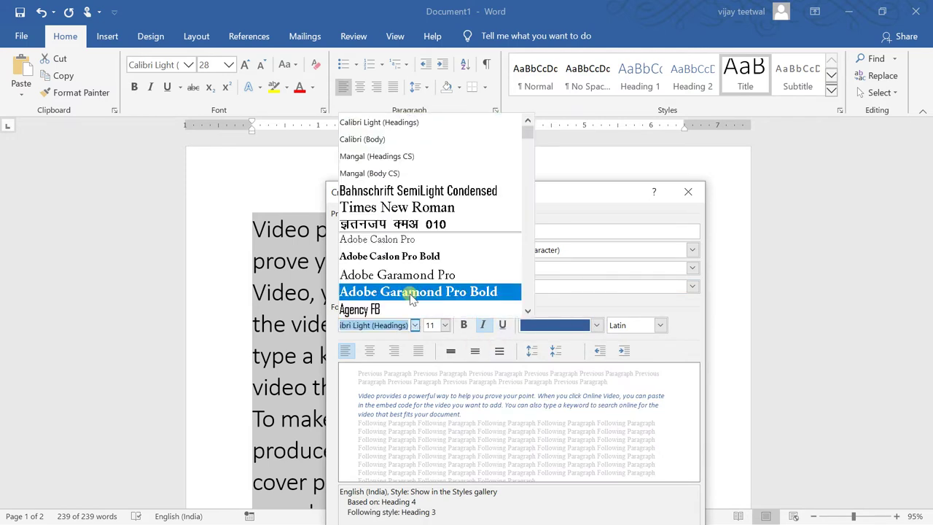
# Give the style Adobe Garamond Pro Bold, 16 pt, Orange Accent 2 text, and save it.
pyautogui.click(412, 295)
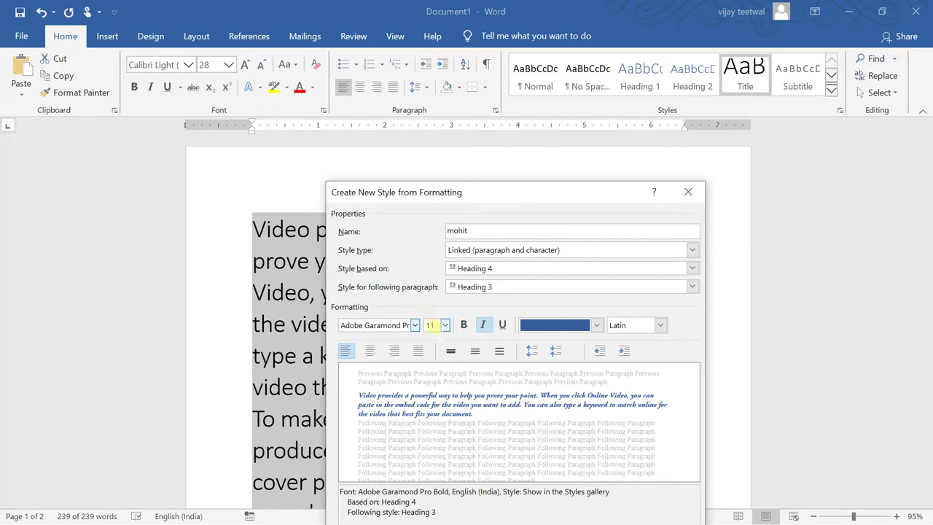
pyautogui.click(445, 325)
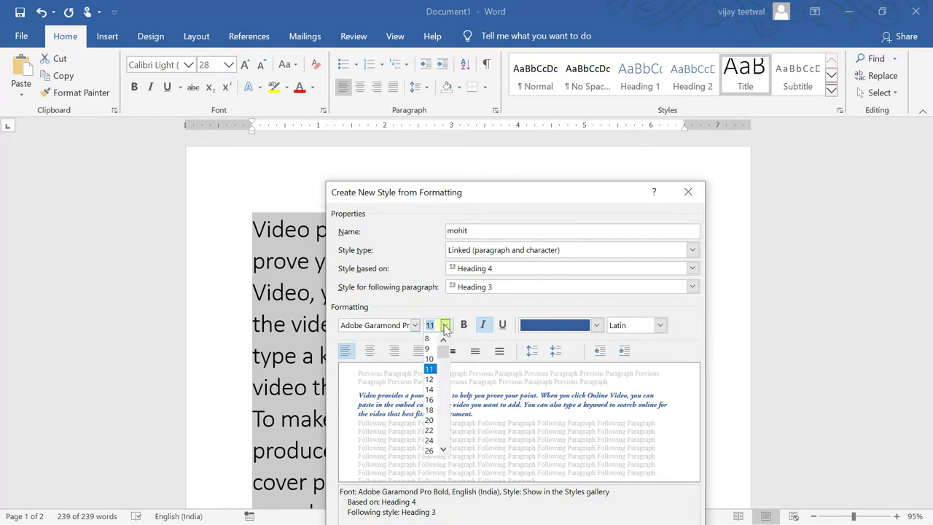
pyautogui.click(430, 400)
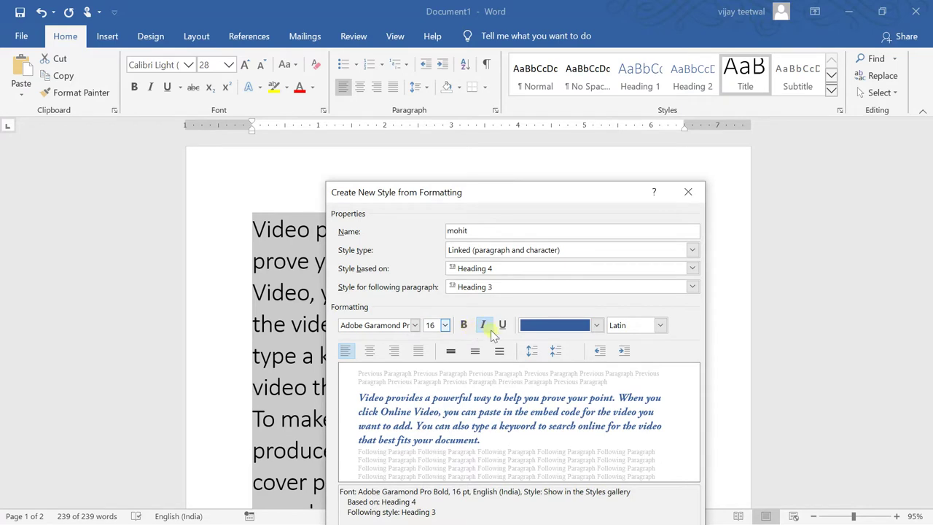
pyautogui.click(596, 325)
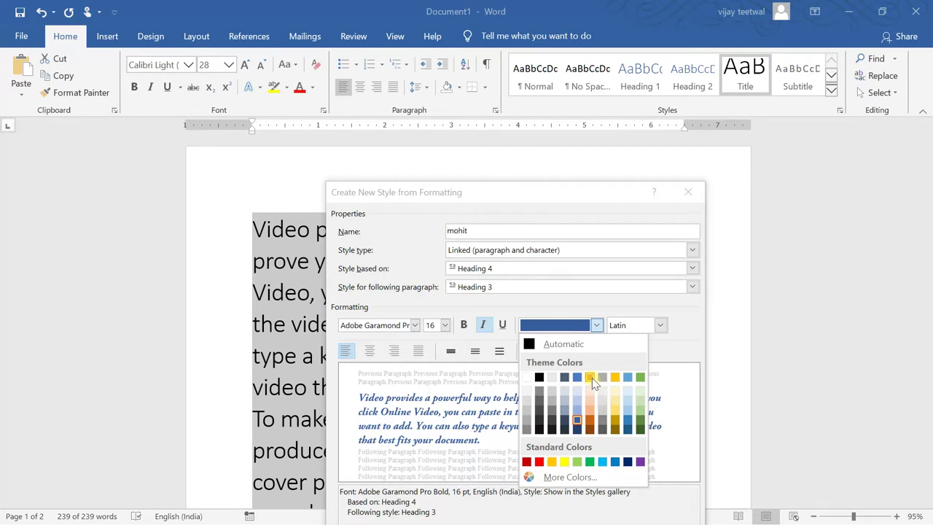
pyautogui.click(592, 377)
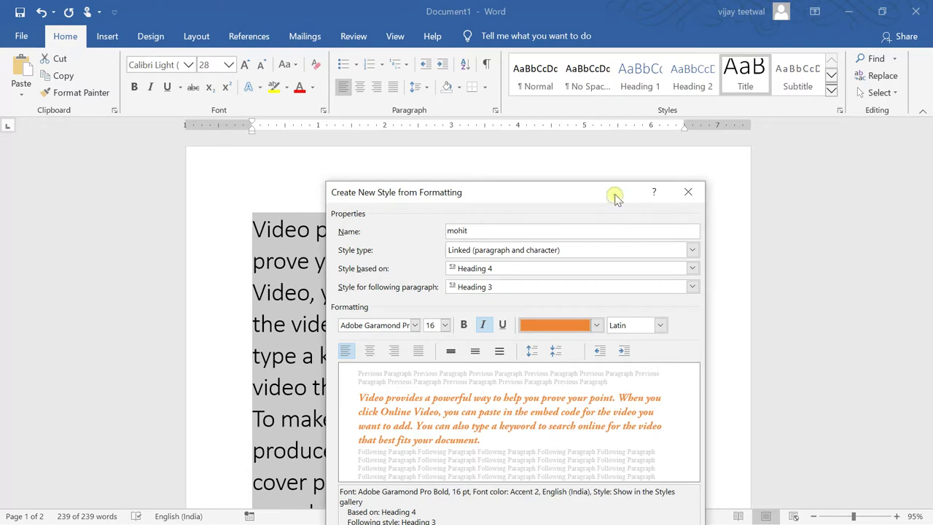
pyautogui.moveTo(614, 196); pyautogui.dragTo(635, 85)
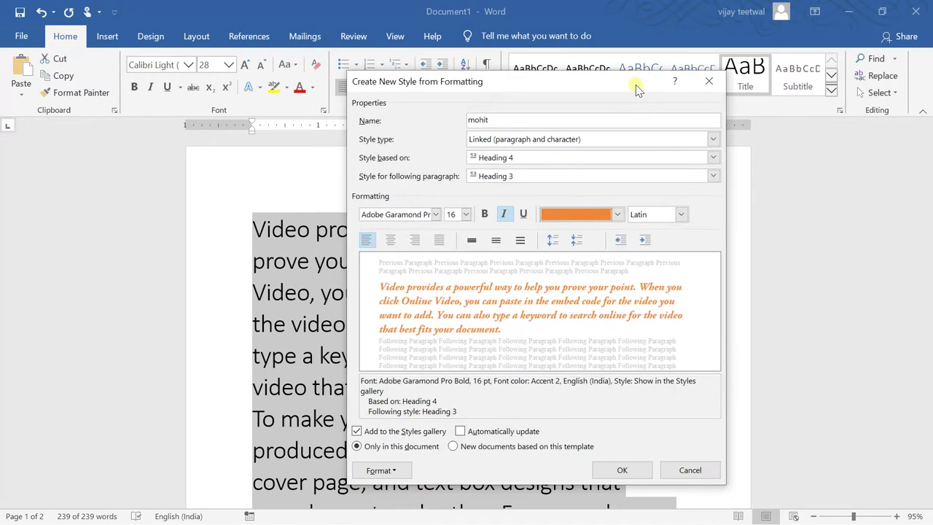
pyautogui.click(605, 471)
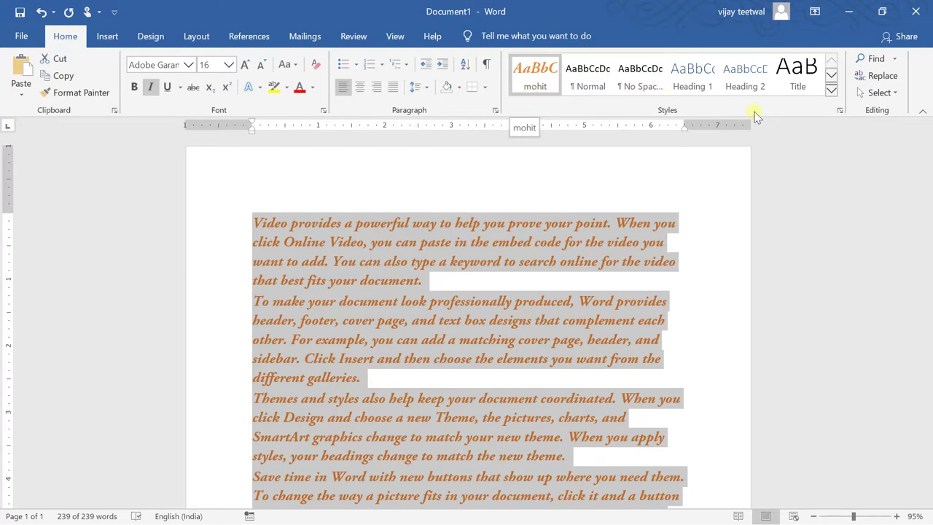
# Open the Find dropdown in the Editing group to see the search options.
pyautogui.click(895, 58)
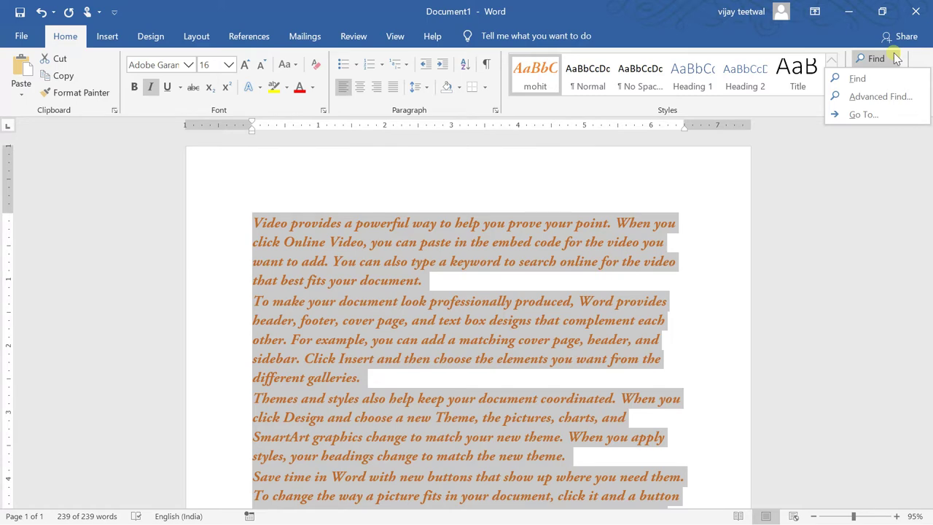
# Search the document for 'to' in the Navigation pane (14 matches), then close the pane.
pyautogui.click(845, 79)
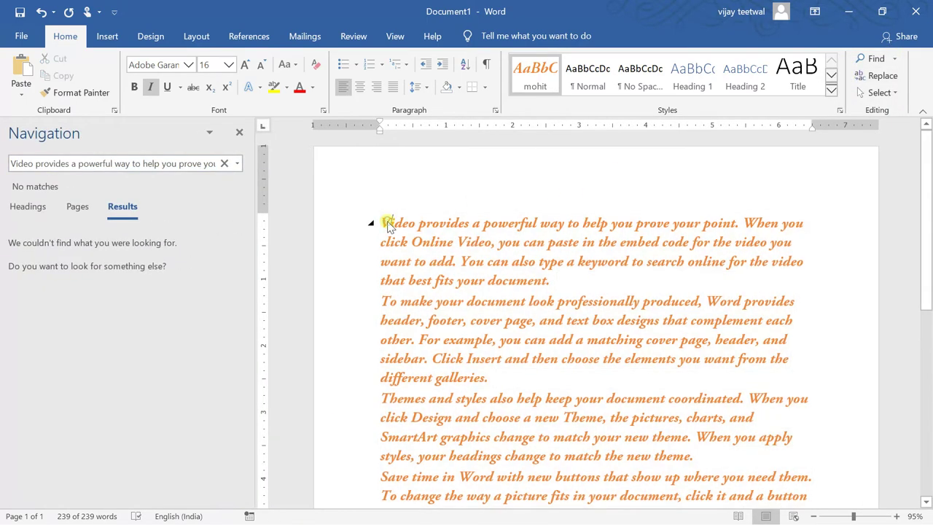
pyautogui.click(73, 163)
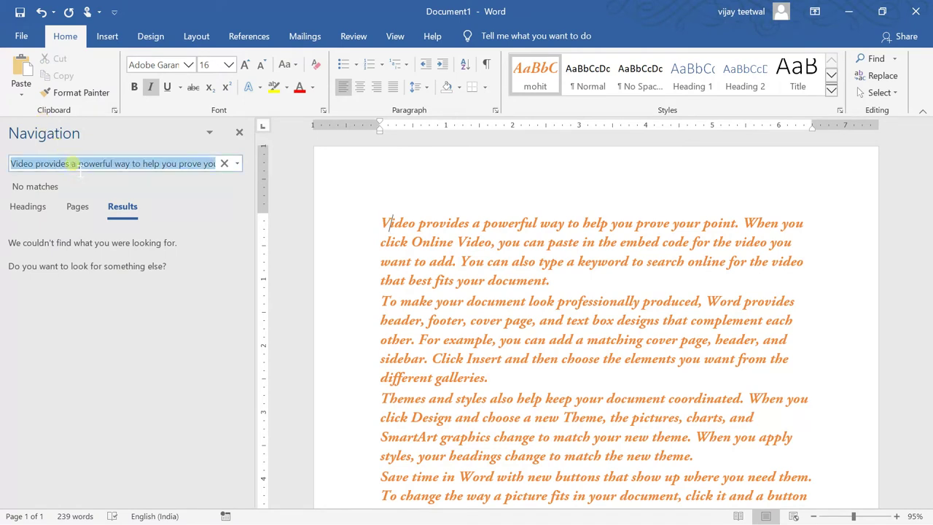
pyautogui.press('BackSpace')
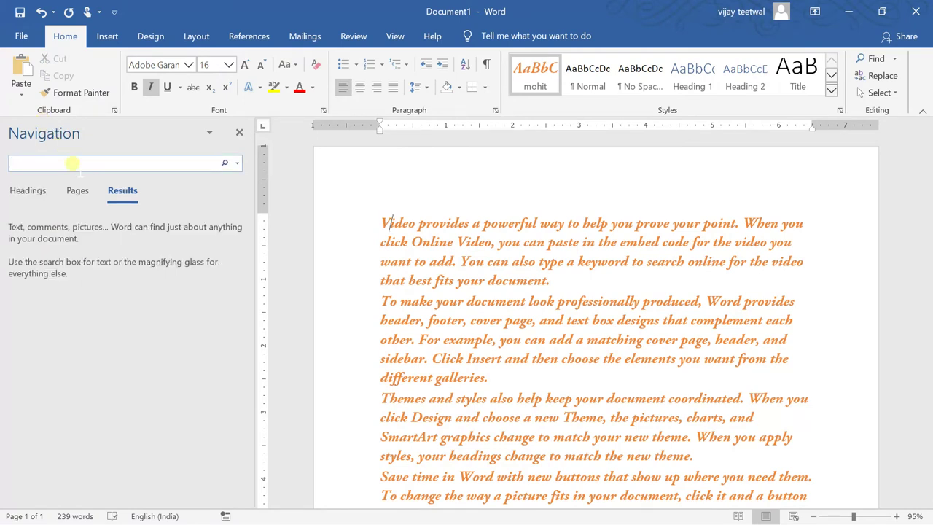
pyautogui.write('to')
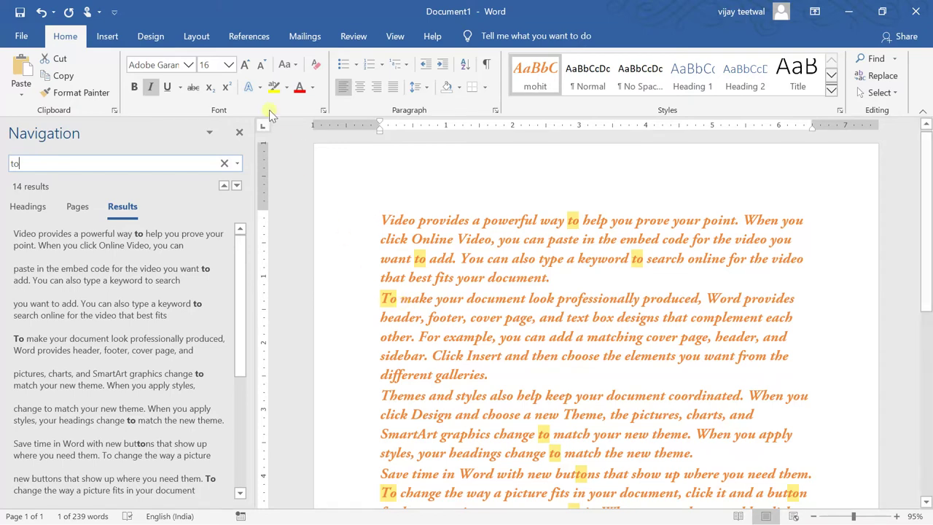
pyautogui.click(239, 134)
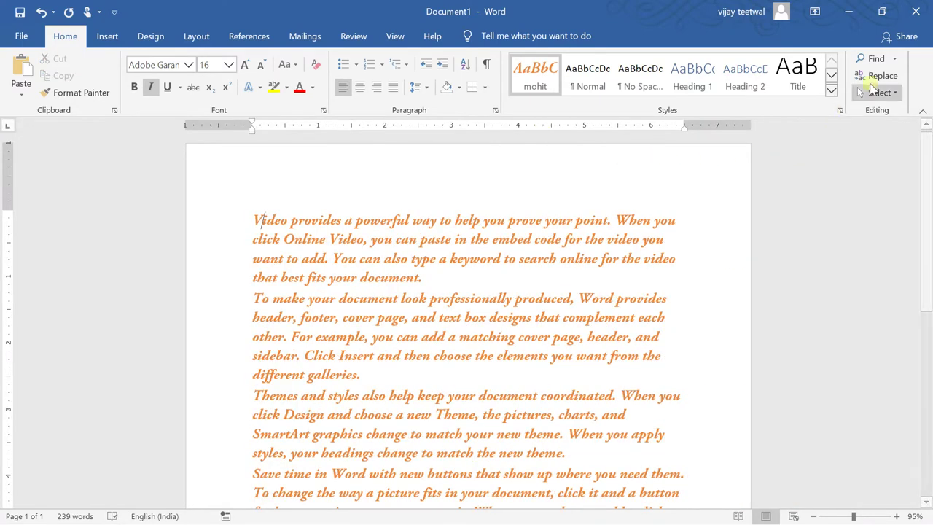
# Open the Find and Replace dialog with 'to' as the search text.
pyautogui.click(894, 60)
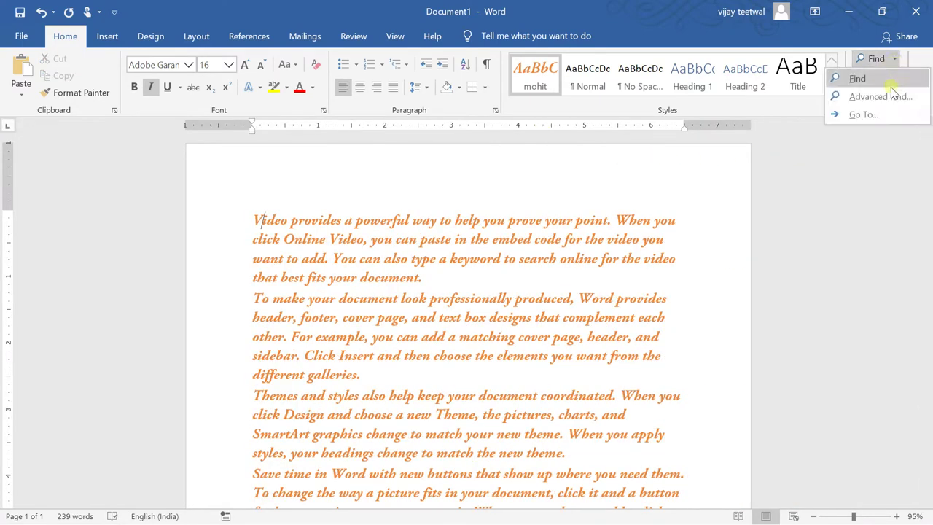
pyautogui.click(889, 96)
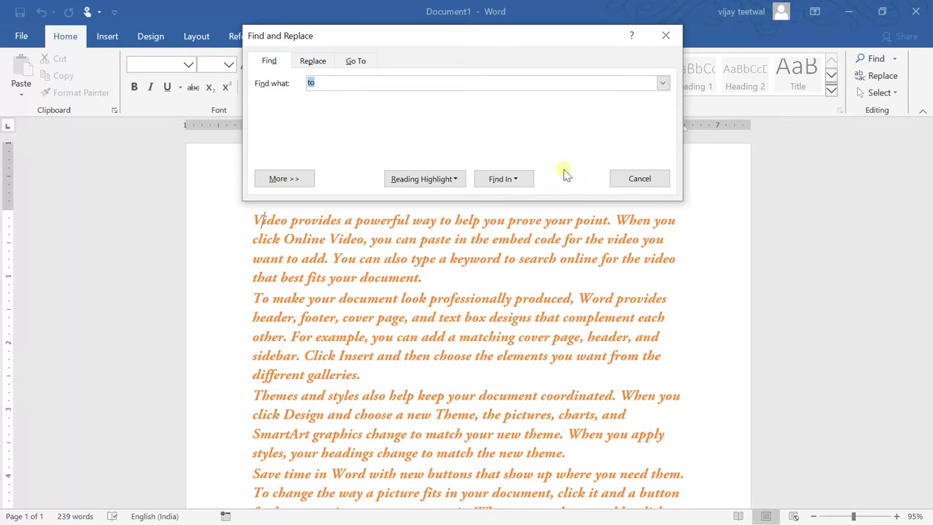
# Step through eight occurrences of 'to' with Find Next, then move to the Replace tab.
pyautogui.click(566, 173)
pyautogui.click(565, 174)
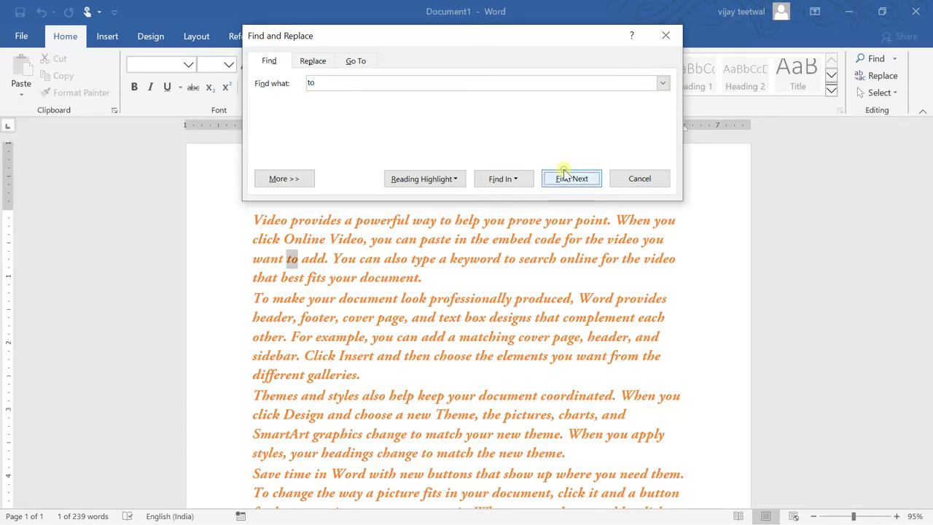
pyautogui.click(565, 173)
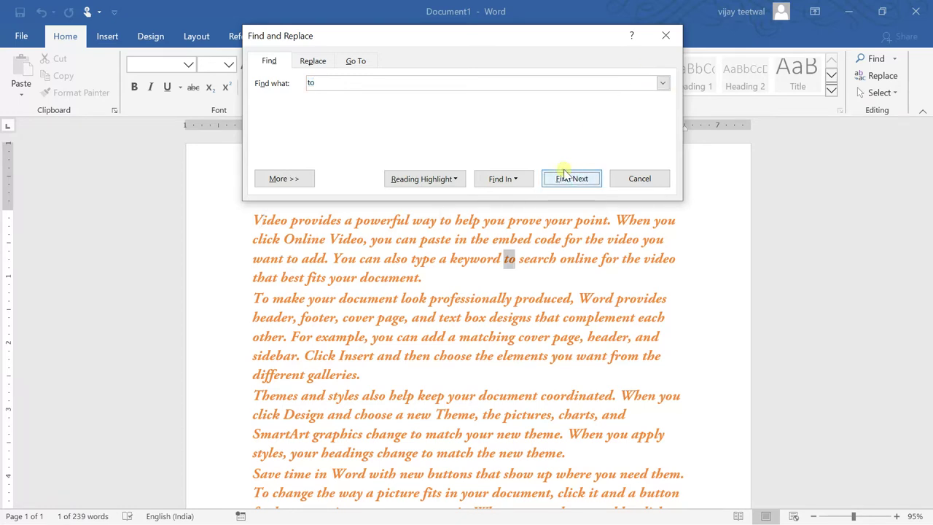
pyautogui.click(565, 174)
pyautogui.click(566, 173)
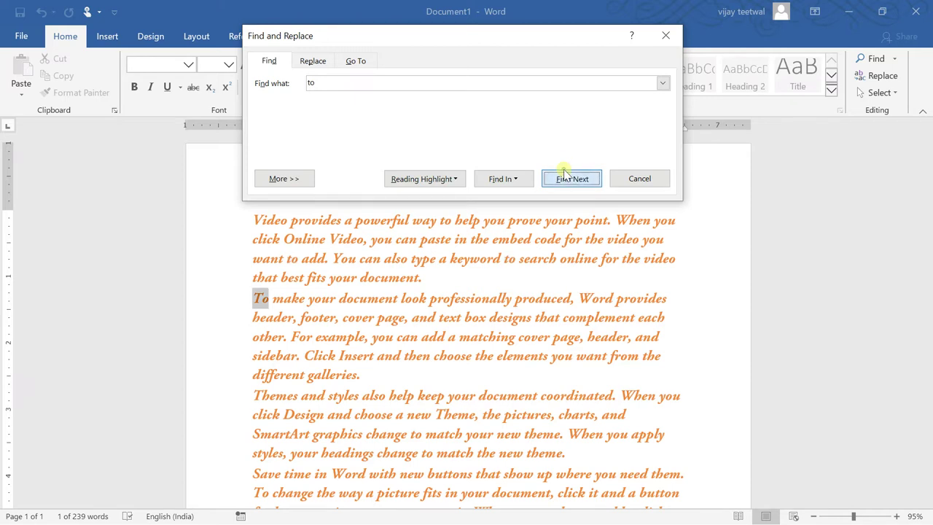
pyautogui.click(565, 174)
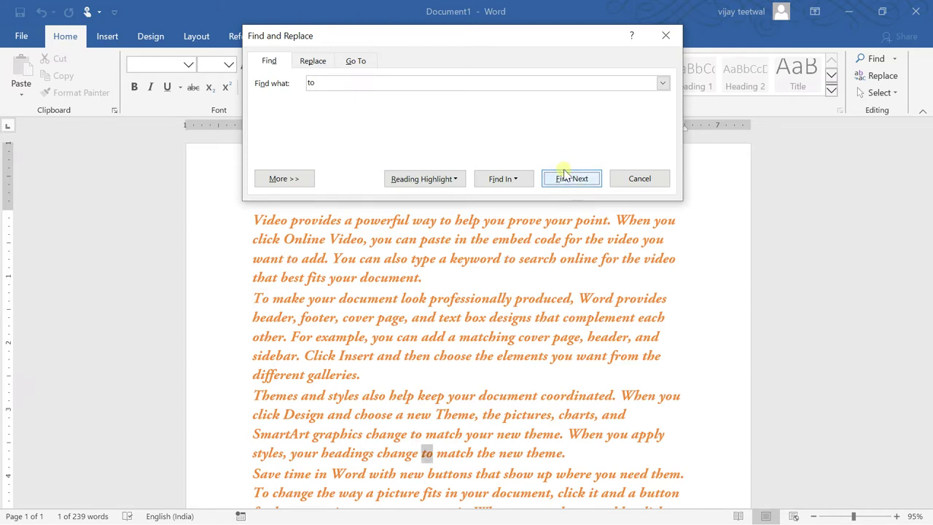
pyautogui.click(565, 174)
pyautogui.click(566, 173)
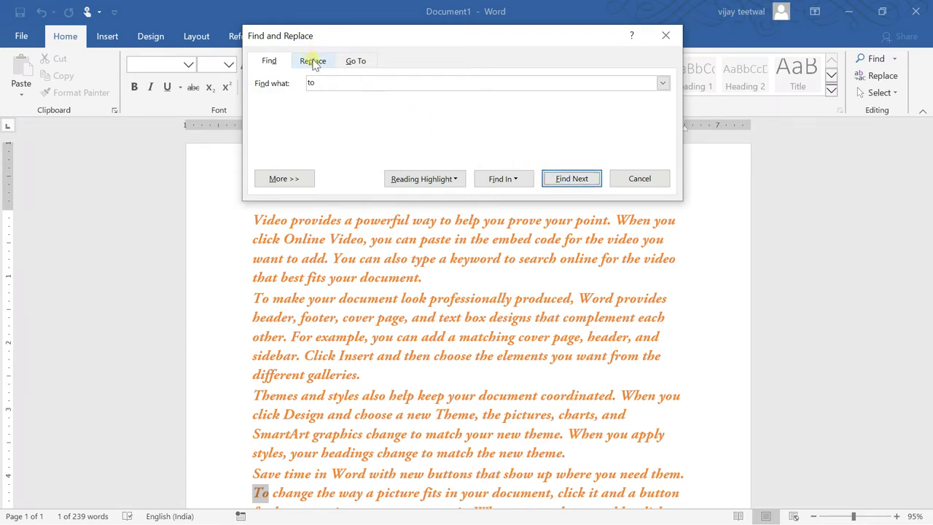
pyautogui.moveTo(925, 291)
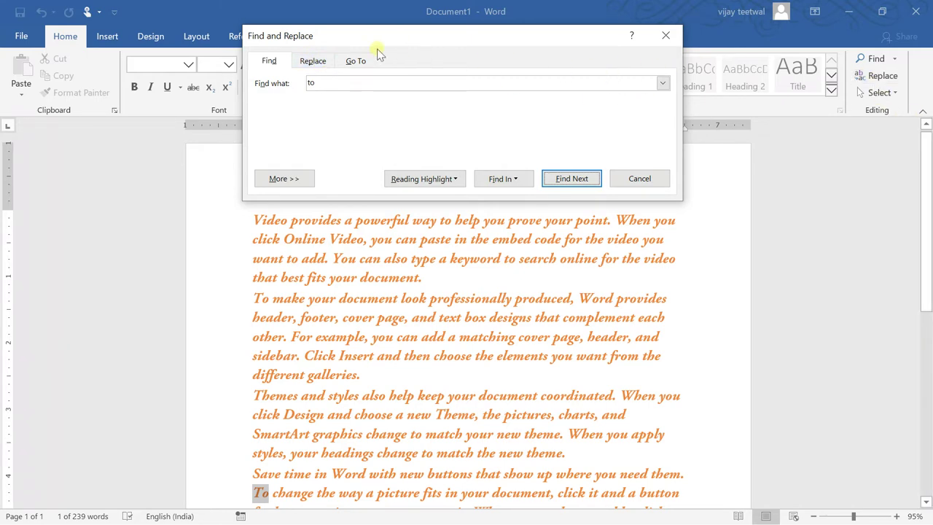
pyautogui.click(315, 63)
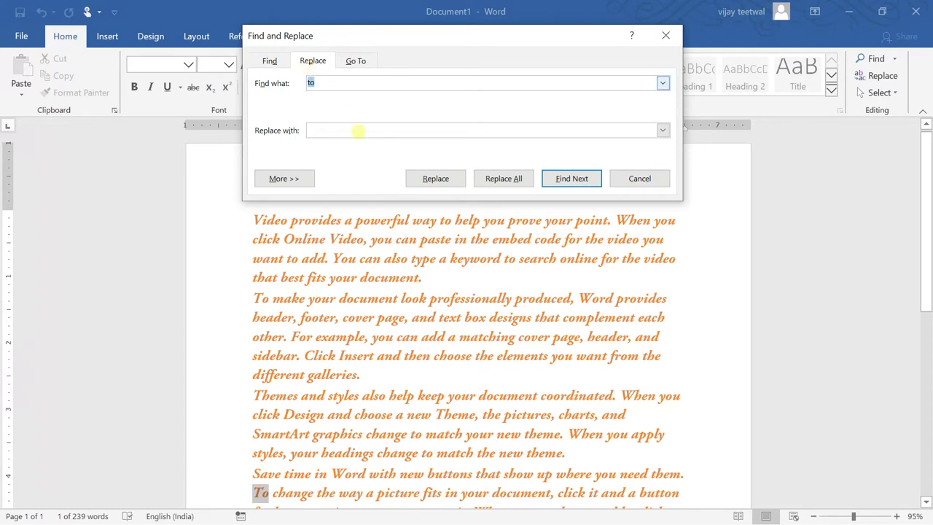
# Enter THAT as the replacement and replace the first occurrences of 'to' one at a time.
pyautogui.click(362, 130)
pyautogui.write('TH')
pyautogui.write('AT')
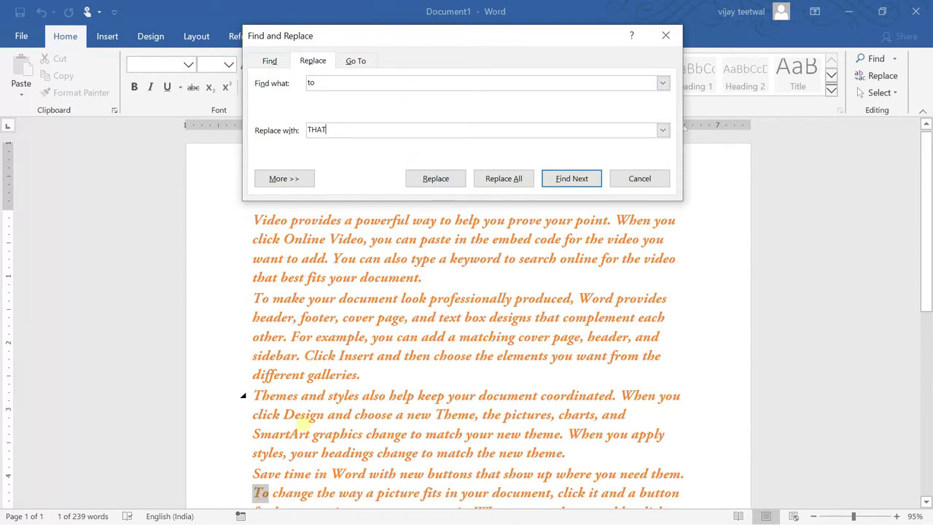
pyautogui.click(457, 180)
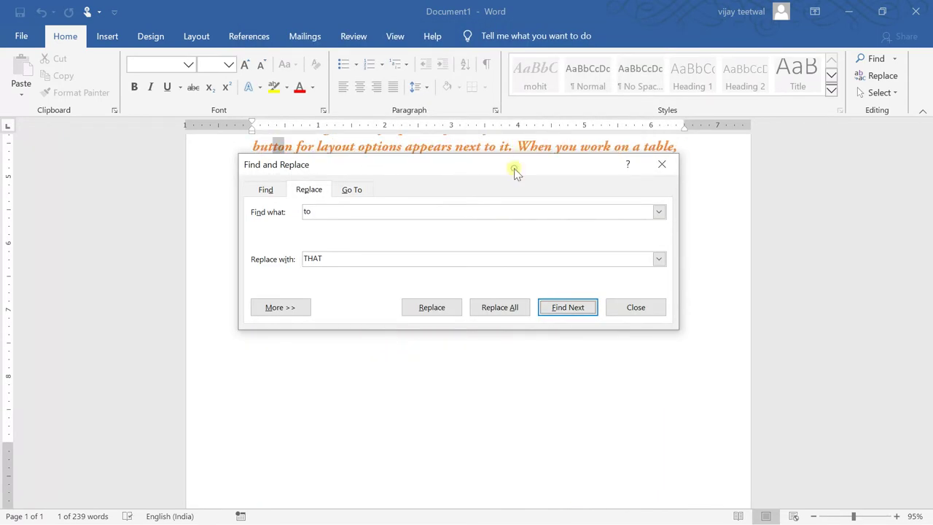
pyautogui.moveTo(515, 170); pyautogui.dragTo(526, 239)
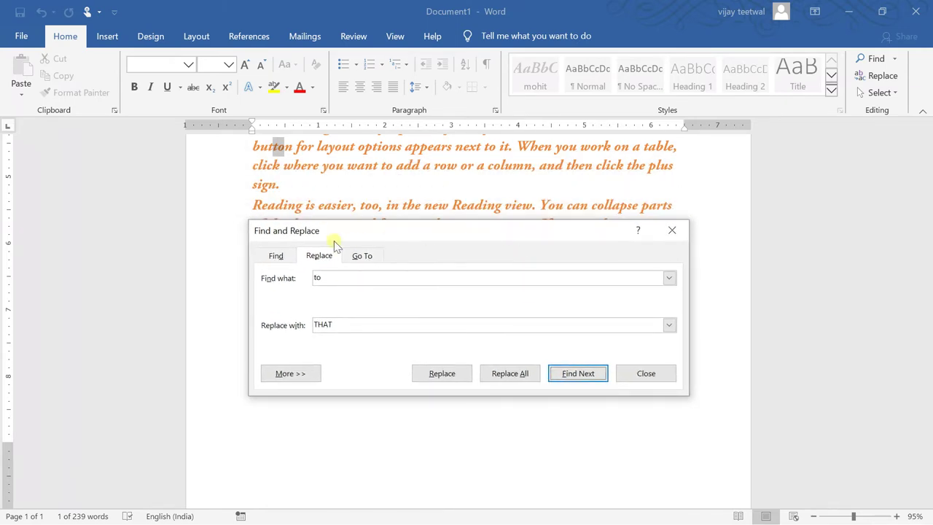
pyautogui.click(440, 377)
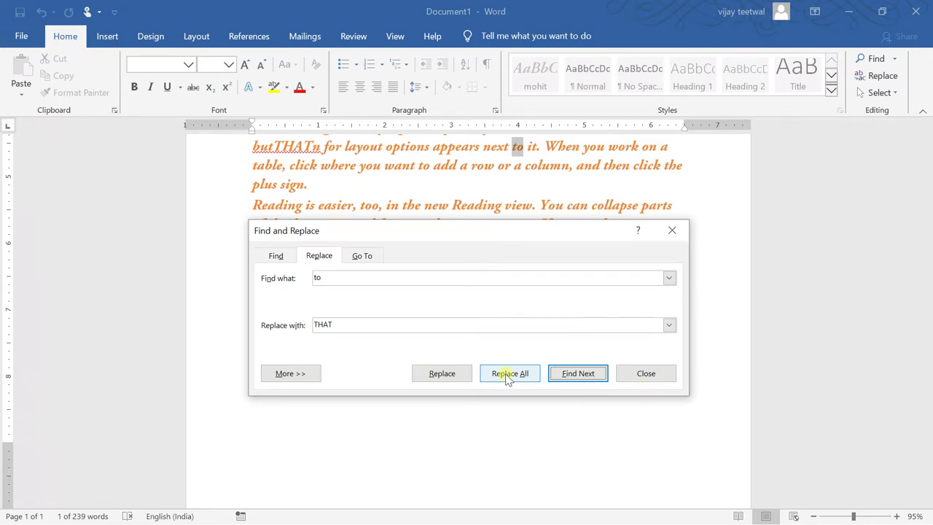
pyautogui.press('Return')
# Replace all remaining 'to' with THAT, acknowledge the 12-replacement message, and close the dialog.
pyautogui.click(508, 376)
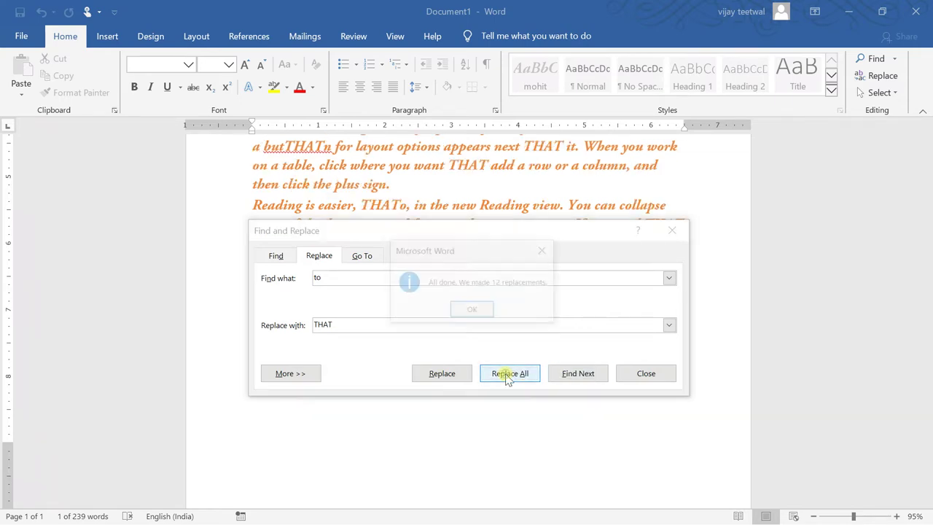
pyautogui.click(466, 309)
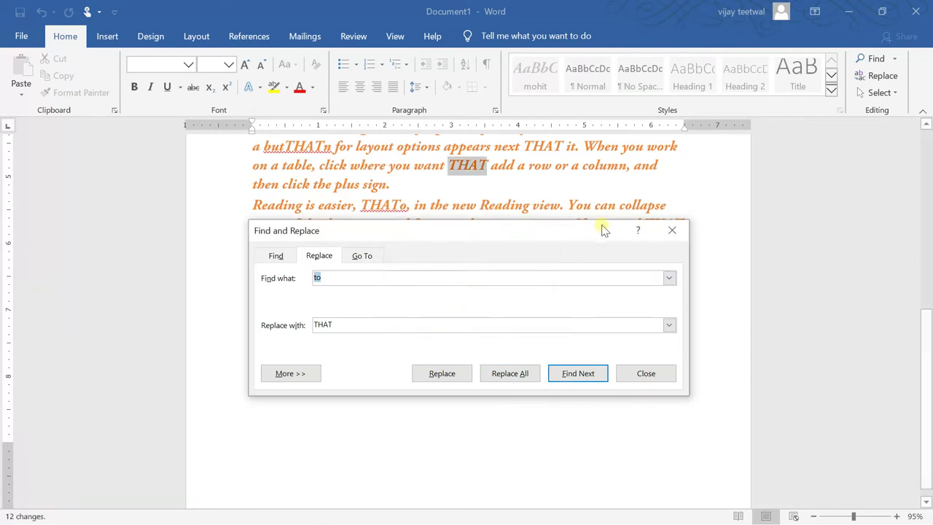
pyautogui.click(670, 230)
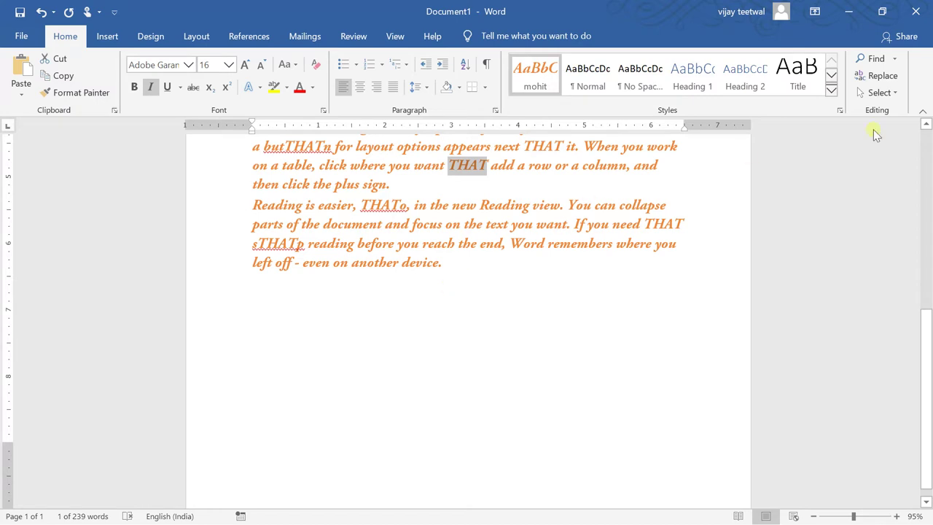
# Open Go To from the Find dropdown and browse the Go to what target types.
pyautogui.click(895, 59)
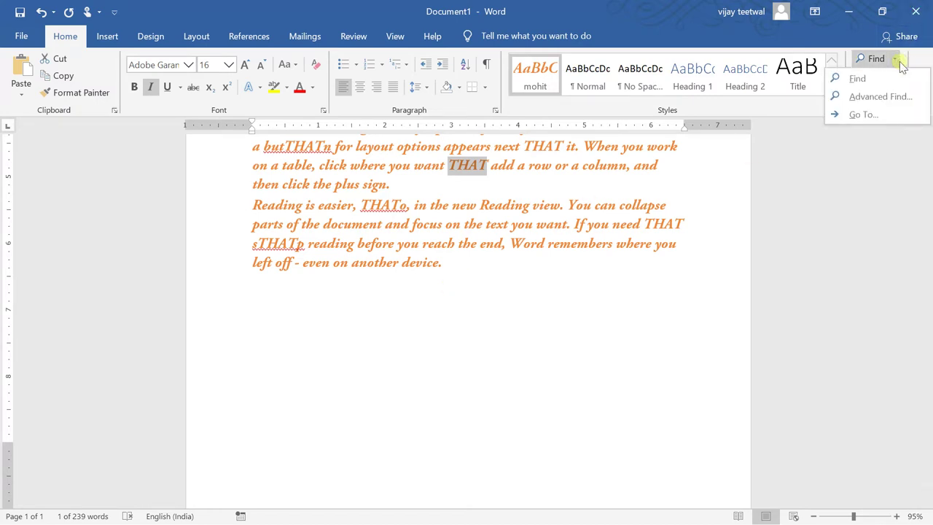
pyautogui.click(863, 115)
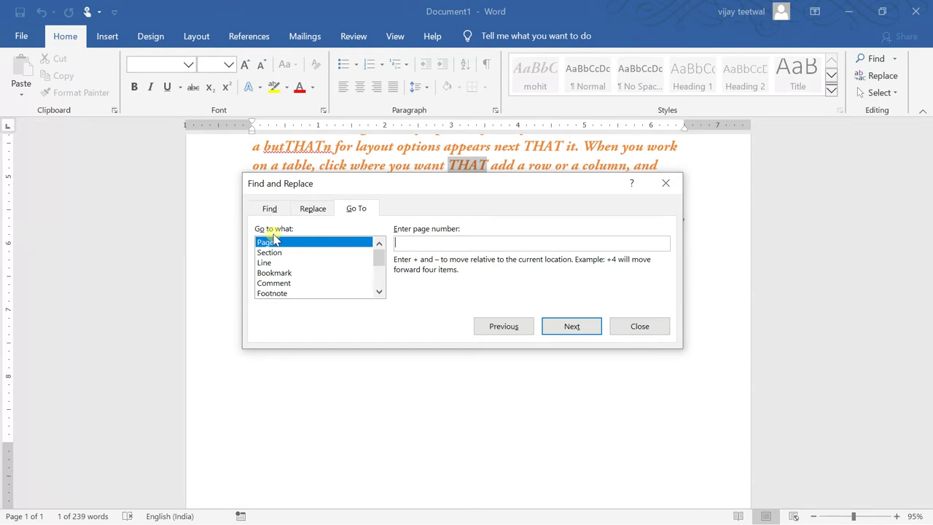
pyautogui.click(275, 243)
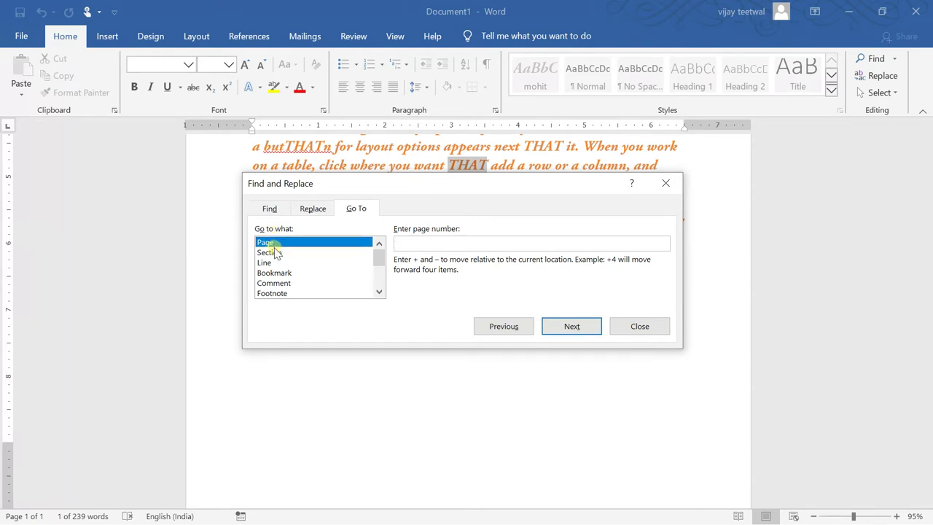
pyautogui.click(276, 252)
pyautogui.click(271, 272)
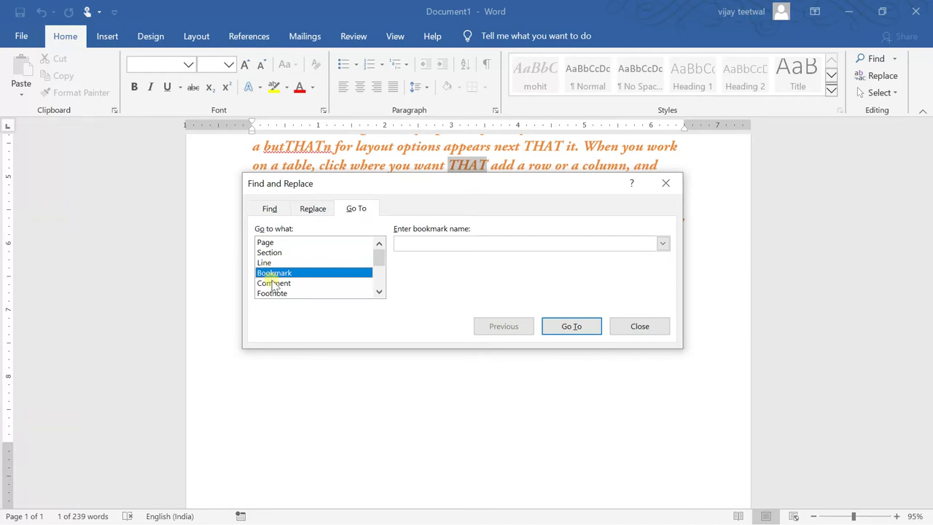
pyautogui.press('Down')
pyautogui.press('Down')
pyautogui.press('Down')
pyautogui.press('Down')
pyautogui.press('Down')
pyautogui.press('Down')
pyautogui.press('Down')
pyautogui.press('Down')
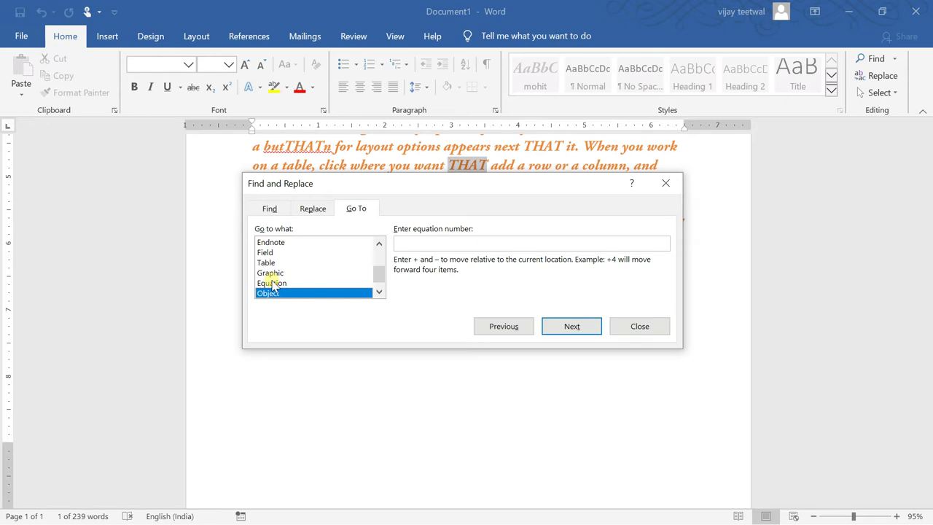
pyautogui.press('Up')
pyautogui.press('Up')
pyautogui.press('Up')
pyautogui.press('Up')
pyautogui.press('Up')
pyautogui.press('Up')
pyautogui.press('Up')
pyautogui.press('Up')
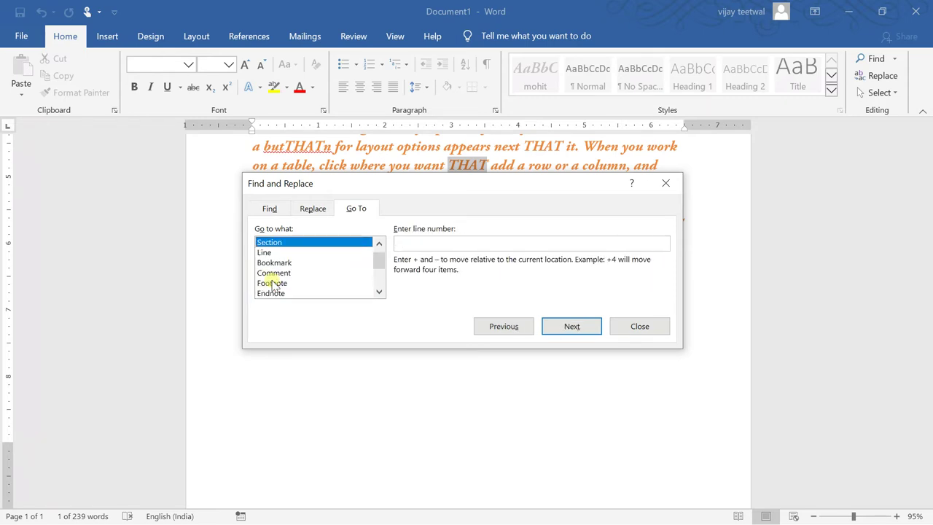
pyautogui.press('Up')
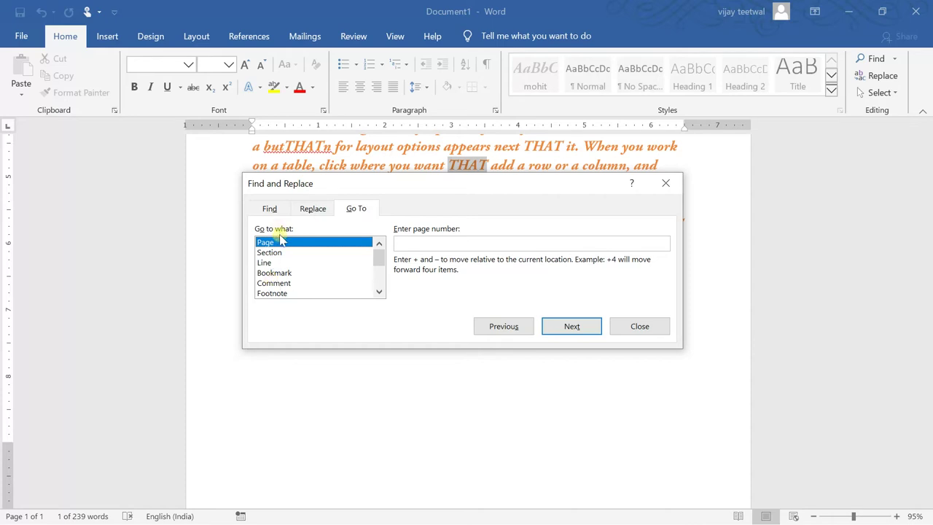
# Jump to line 2 of the document and close the Go To dialog.
pyautogui.click(277, 263)
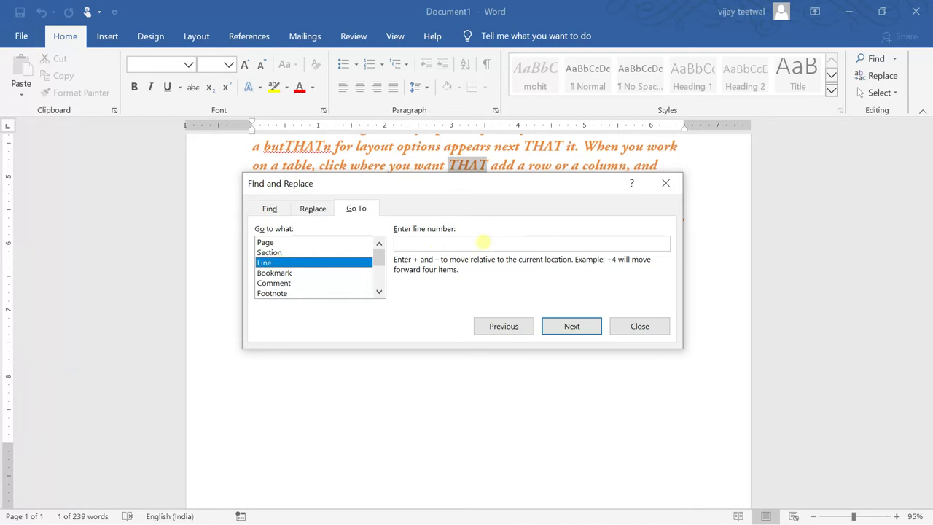
pyautogui.click(483, 244)
pyautogui.write('2')
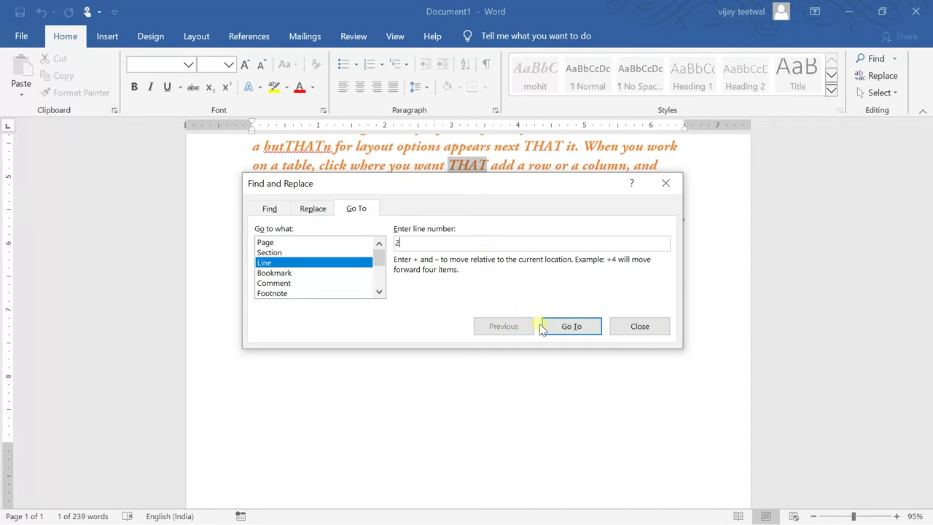
pyautogui.click(558, 330)
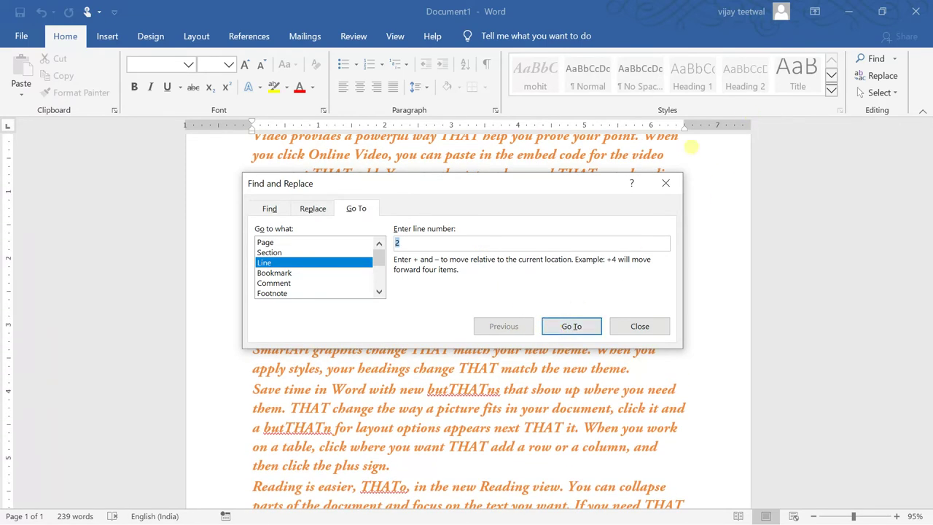
pyautogui.click(665, 188)
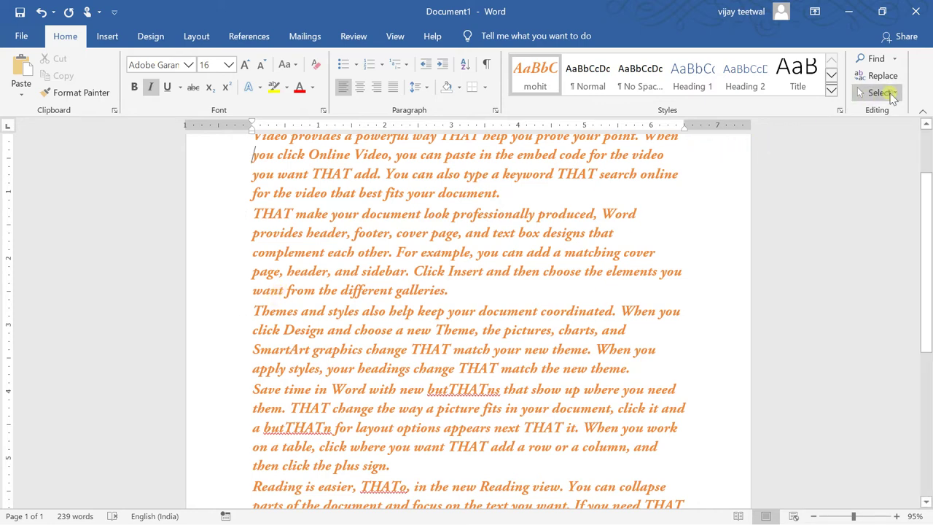
pyautogui.click(890, 95)
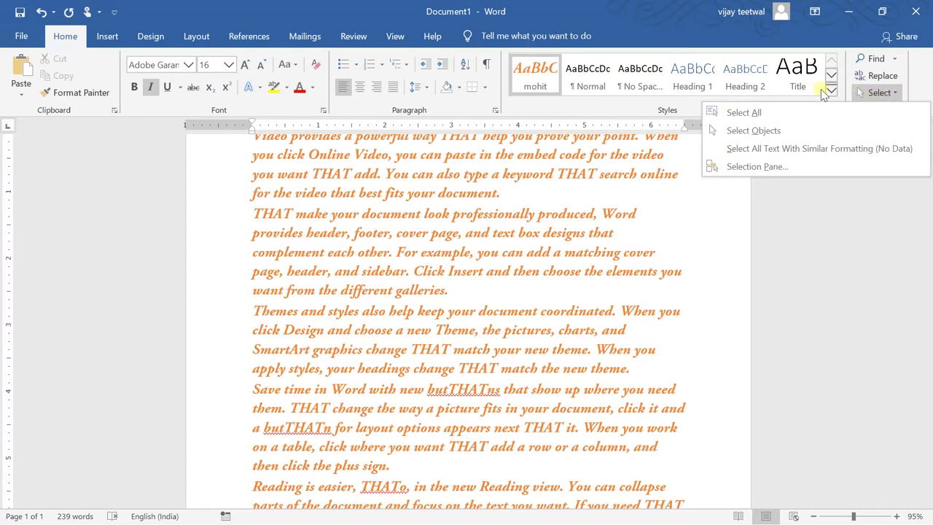
pyautogui.click(793, 117)
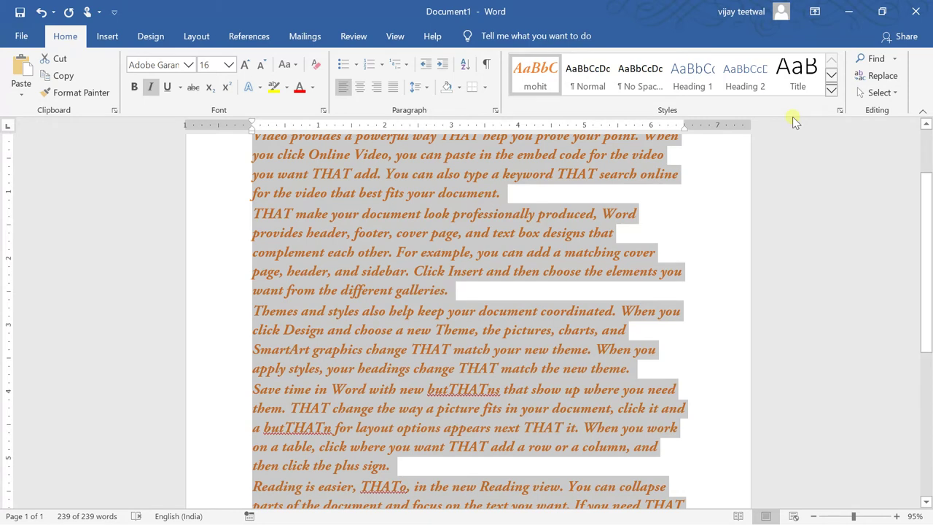
pyautogui.click(878, 94)
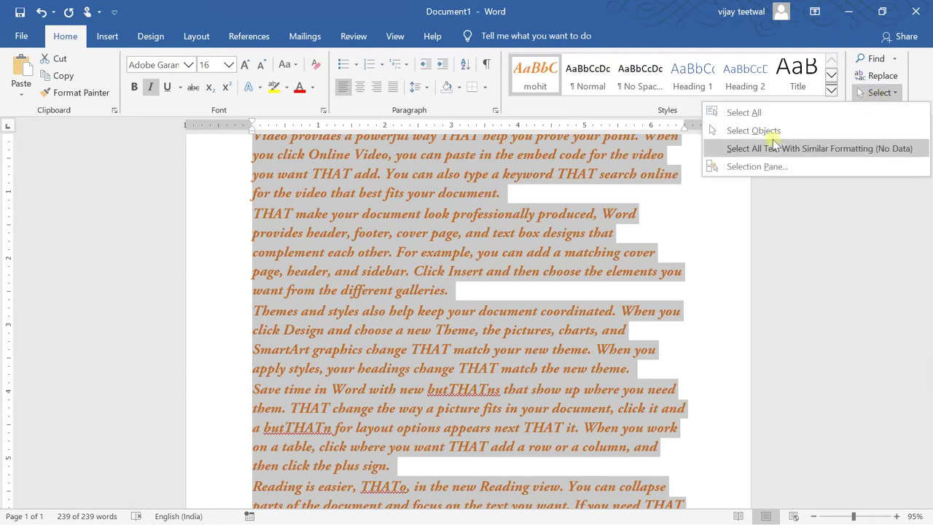
pyautogui.click(757, 259)
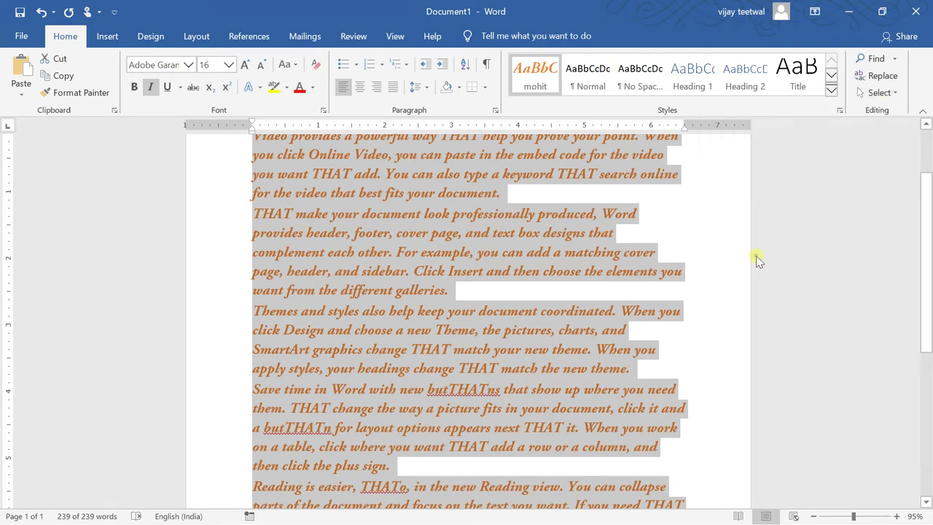
pyautogui.click(756, 259)
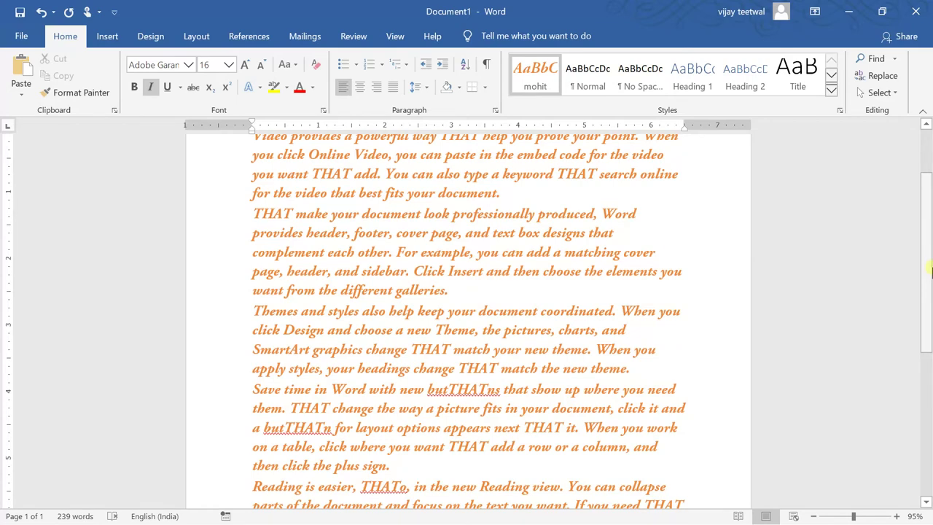
pyautogui.moveTo(929, 270); pyautogui.dragTo(929, 413)
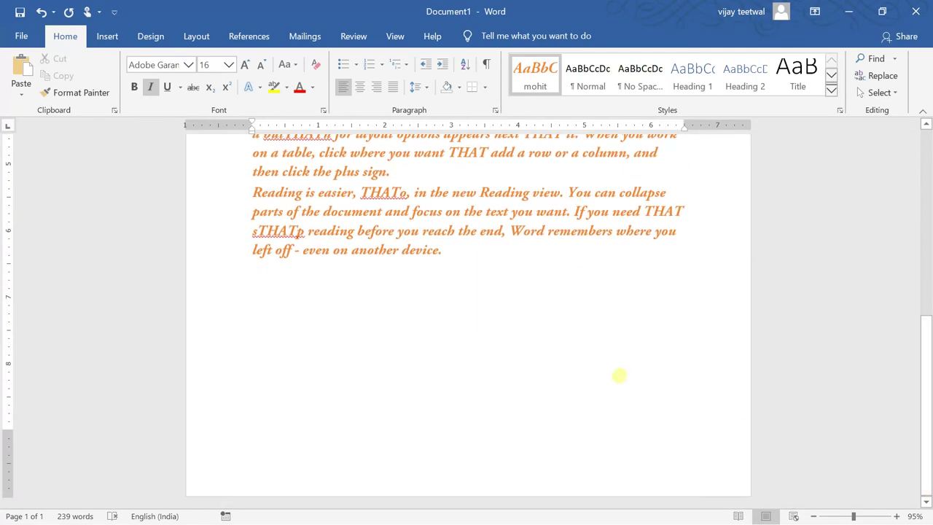
# Add a new empty line after the last paragraph.
pyautogui.click(451, 243)
pyautogui.press('Return')
pyautogui.click(400, 176)
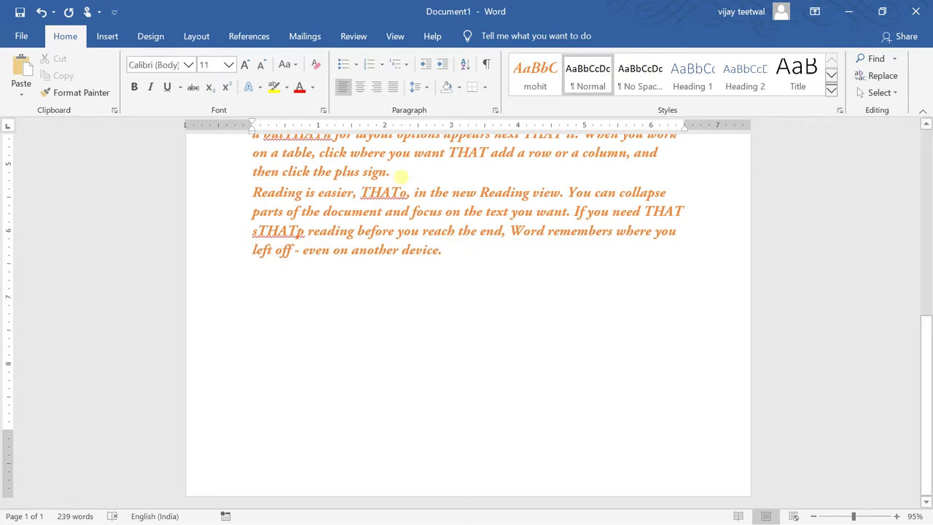
# Draw a blue rounded rectangle beneath the last paragraph of text.
pyautogui.click(116, 45)
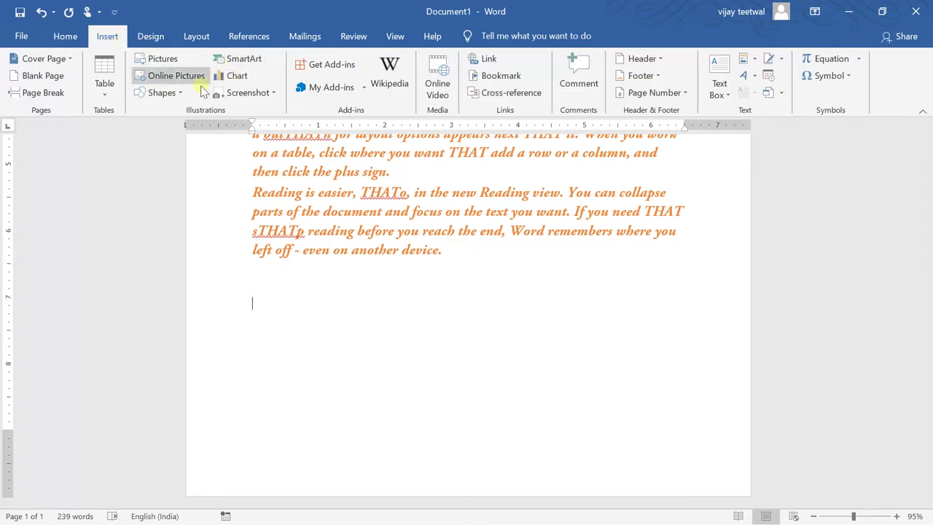
pyautogui.click(175, 94)
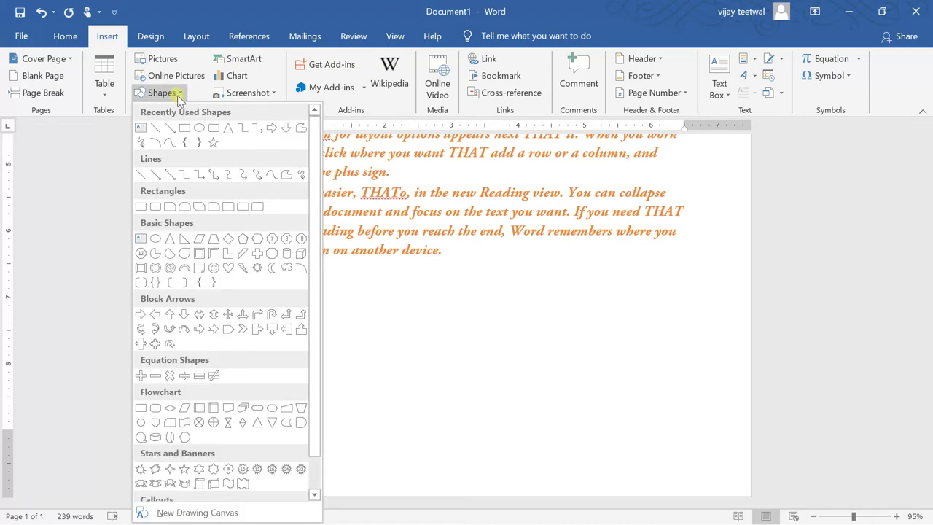
pyautogui.click(213, 127)
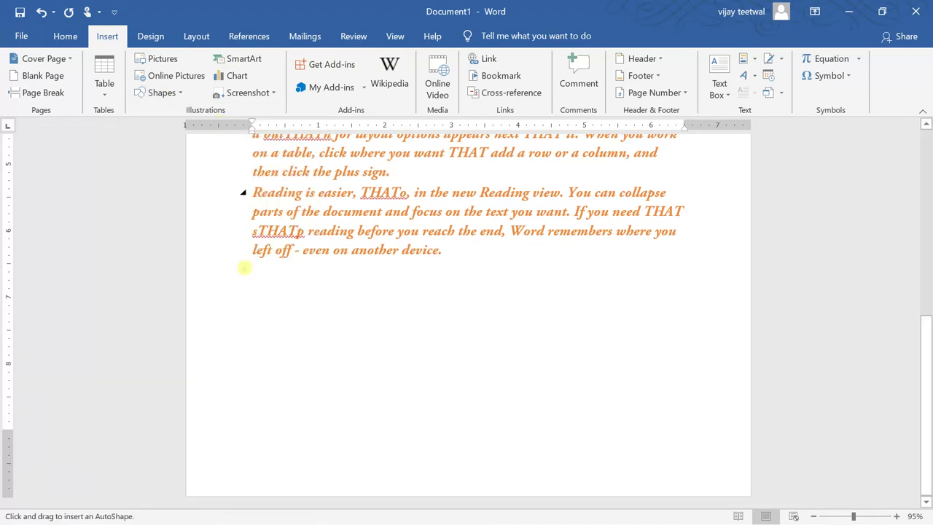
pyautogui.moveTo(255, 294)
pyautogui.mouseDown()
pyautogui.moveTo(333, 397)
pyautogui.moveTo(377, 384)
pyautogui.mouseUp()
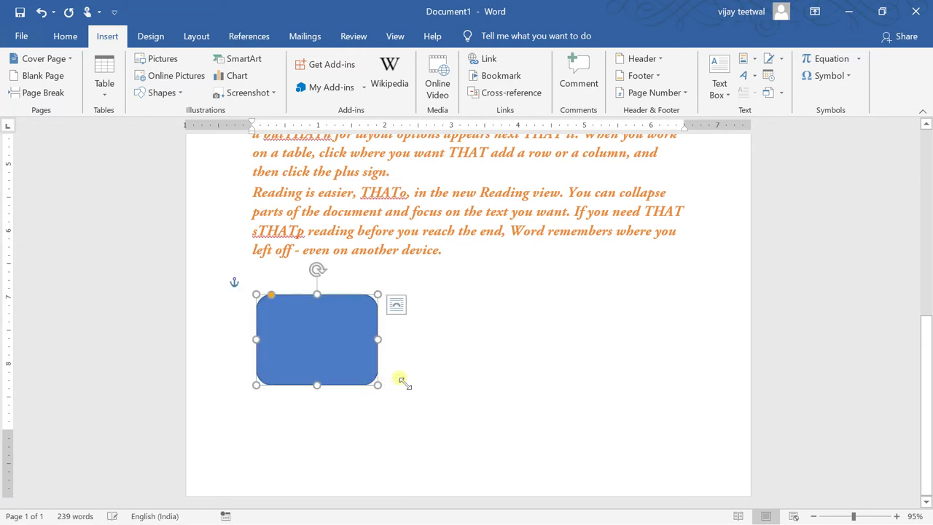
pyautogui.click(488, 318)
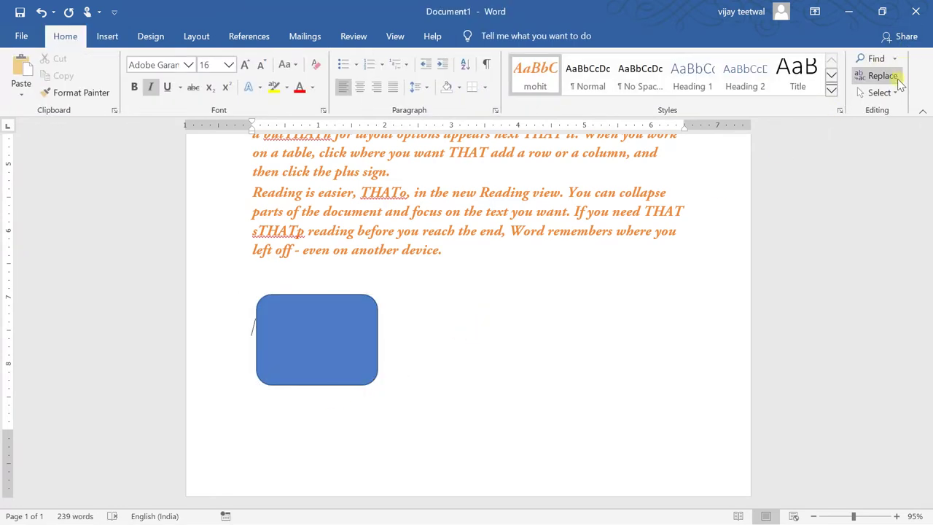
pyautogui.click(878, 93)
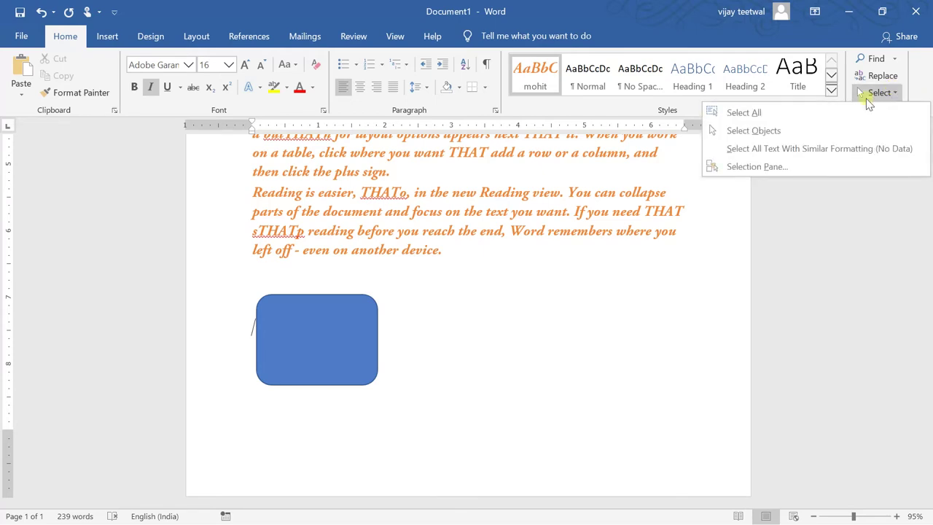
pyautogui.click(826, 129)
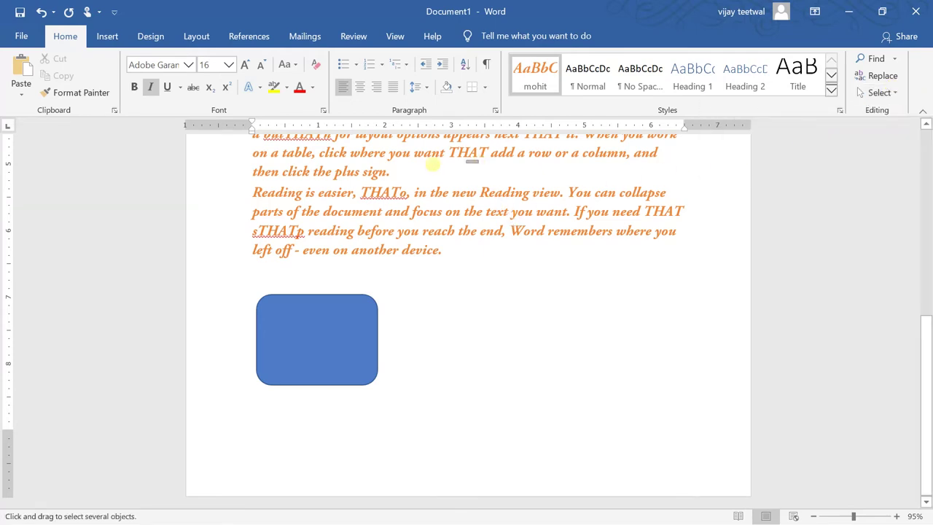
pyautogui.moveTo(478, 159); pyautogui.dragTo(157, 321)
pyautogui.moveTo(245, 148); pyautogui.dragTo(252, 255)
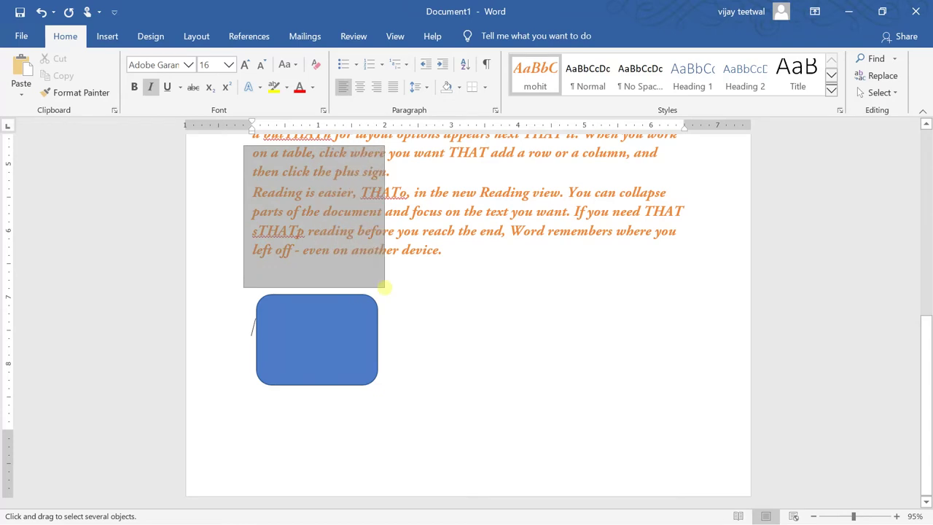
pyautogui.moveTo(315, 268); pyautogui.dragTo(633, 263)
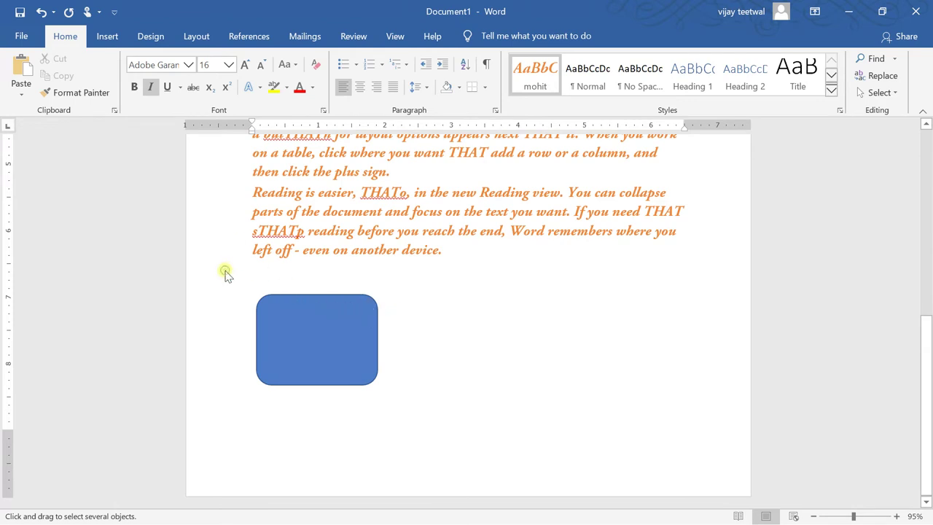
pyautogui.moveTo(224, 269); pyautogui.dragTo(440, 408)
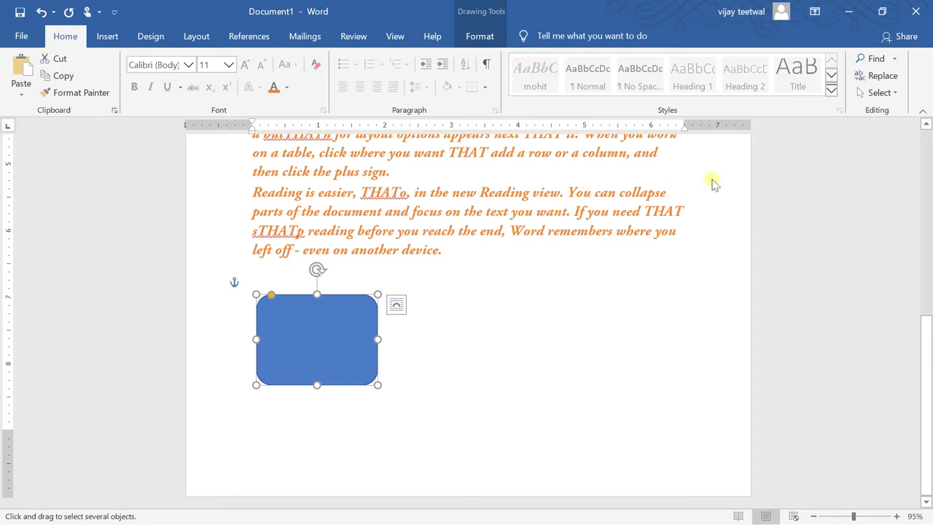
pyautogui.click(882, 92)
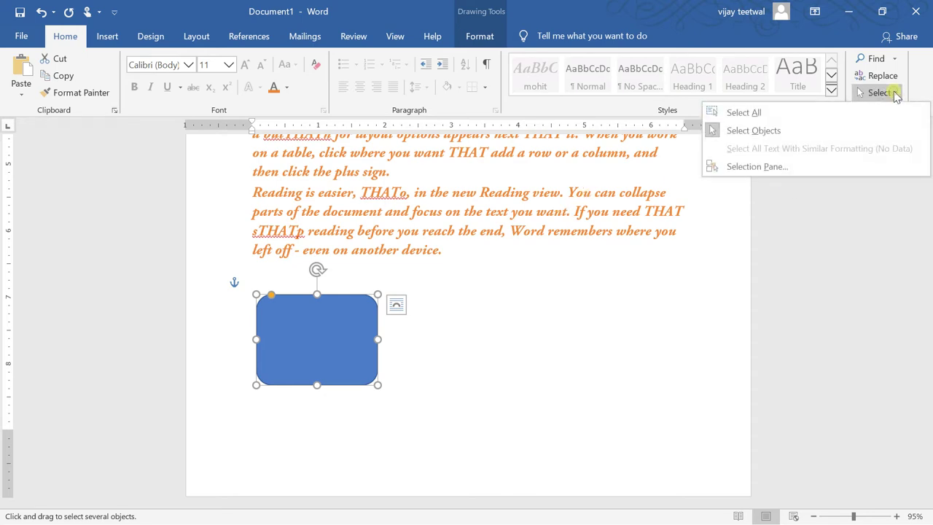
pyautogui.click(814, 134)
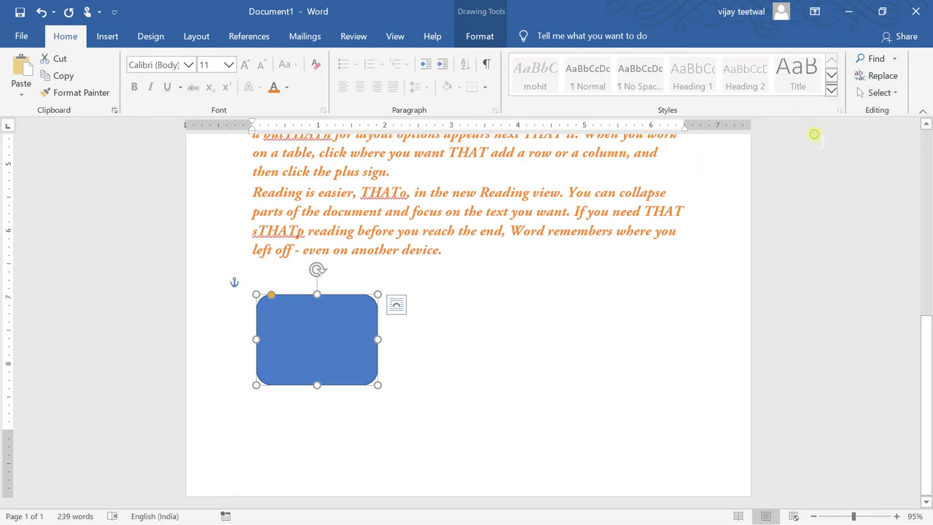
pyautogui.click(644, 210)
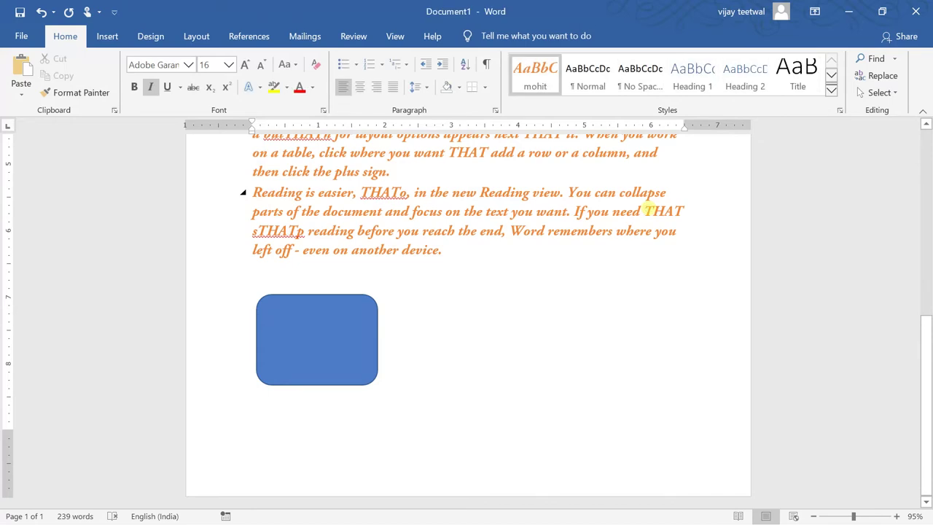
pyautogui.moveTo(644, 210)
pyautogui.mouseDown()
pyautogui.moveTo(522, 179)
pyautogui.moveTo(442, 88)
pyautogui.mouseUp()
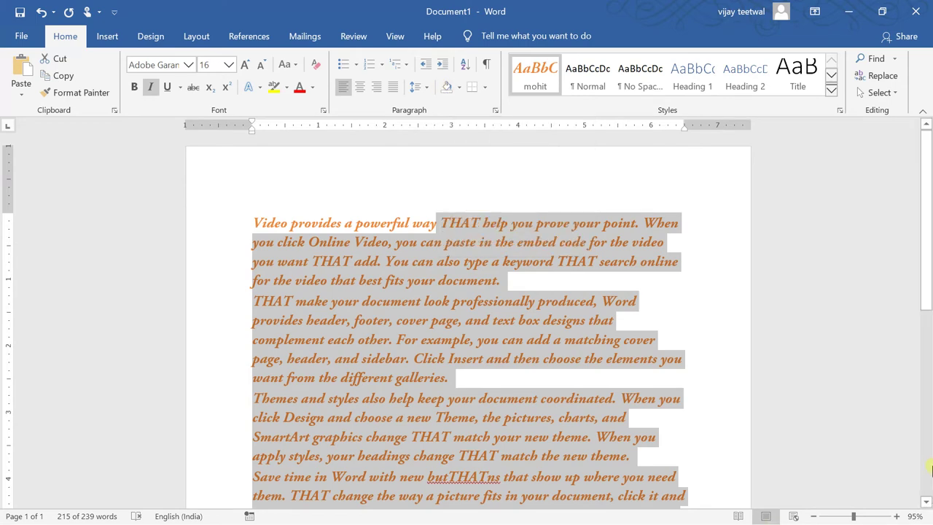
# Select all 239 words of text plus the rounded rectangle with Ctrl+A.
pyautogui.click(929, 470)
pyautogui.click(929, 470)
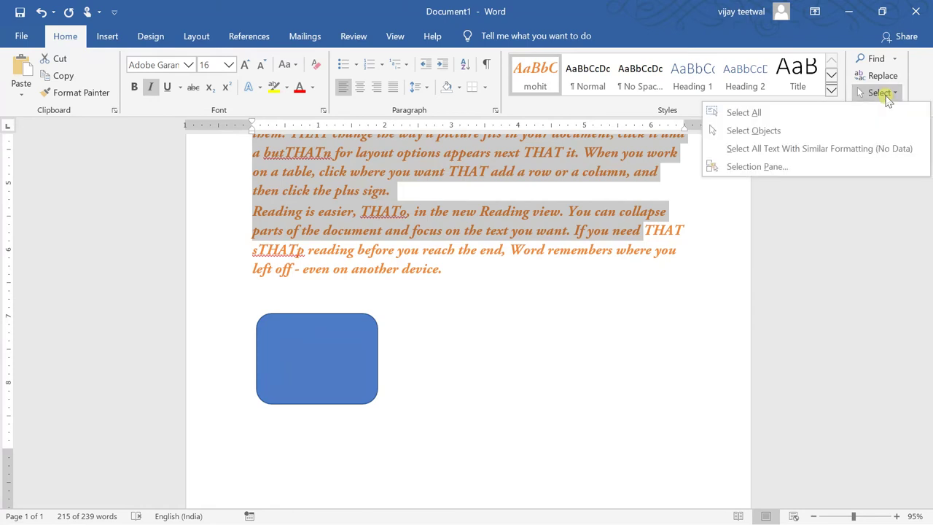
pyautogui.click(880, 93)
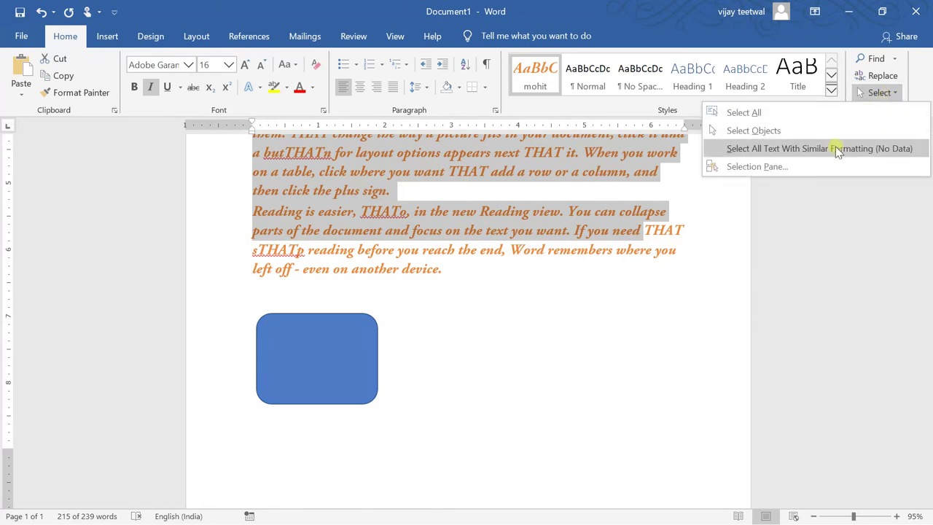
pyautogui.click(628, 196)
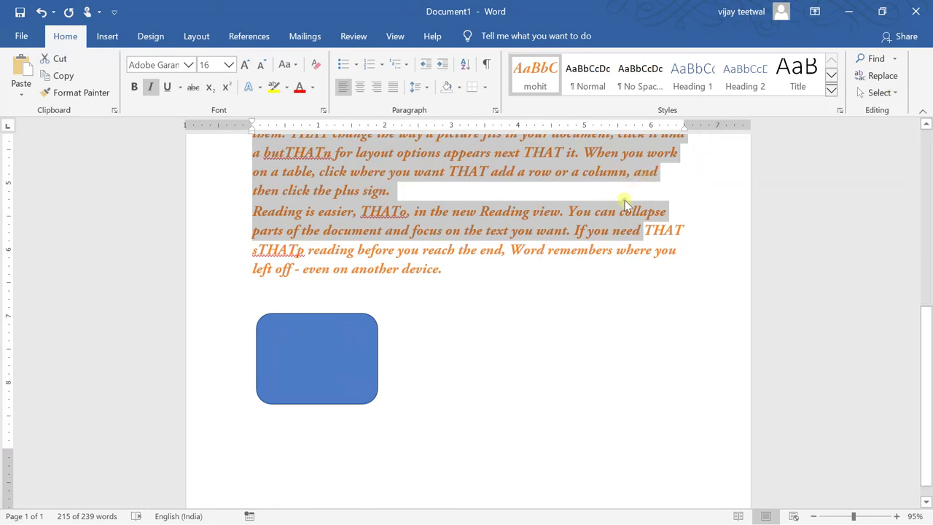
pyautogui.click(581, 233)
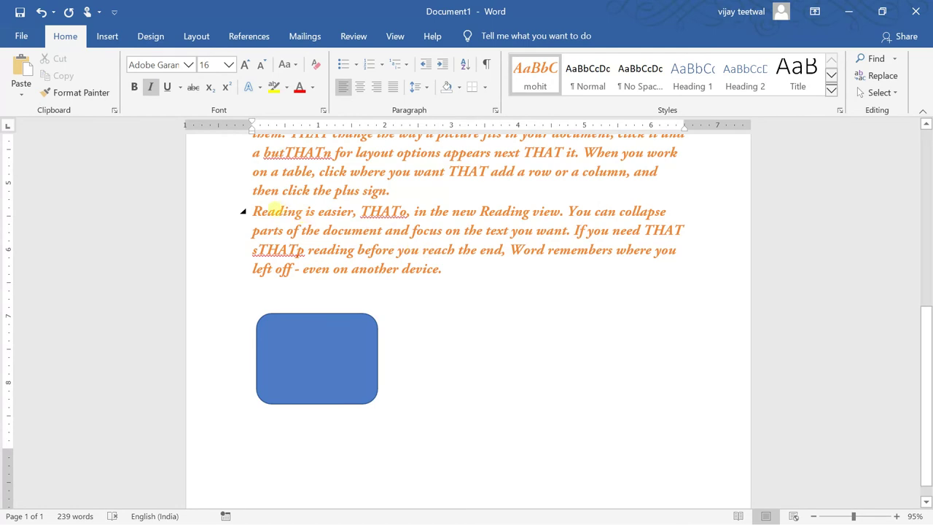
pyautogui.hotkey('ctrl', 'a')
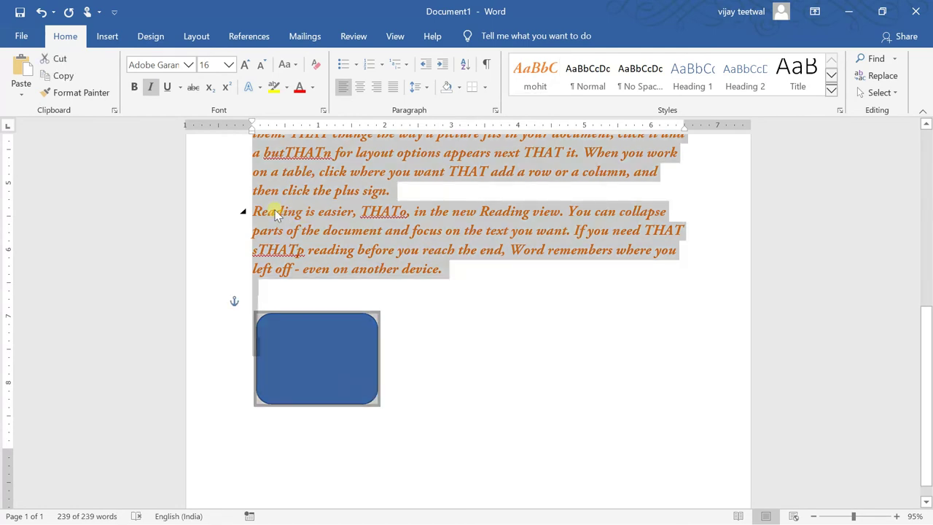
# Clear all formatting so the text becomes black Calibri 11 Normal, then return to the document start.
pyautogui.click(315, 64)
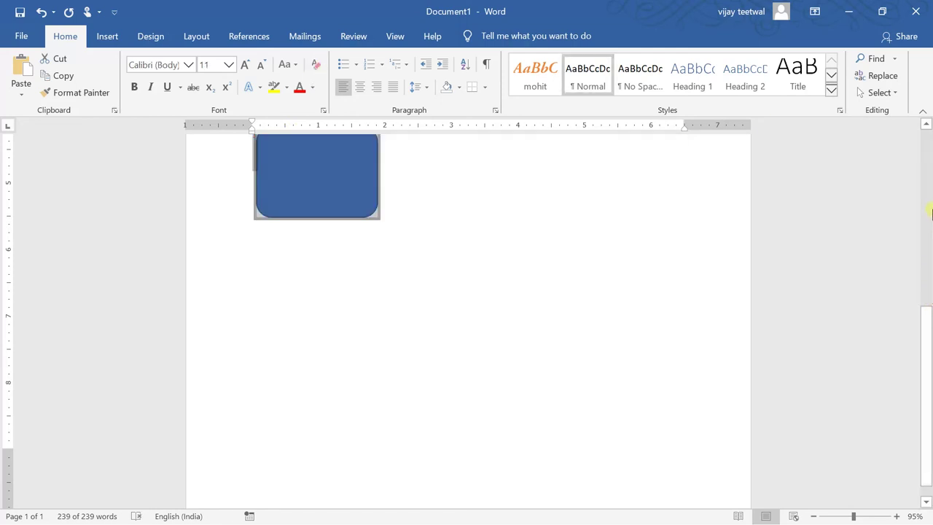
pyautogui.hotkey('ctrl', 'Home')
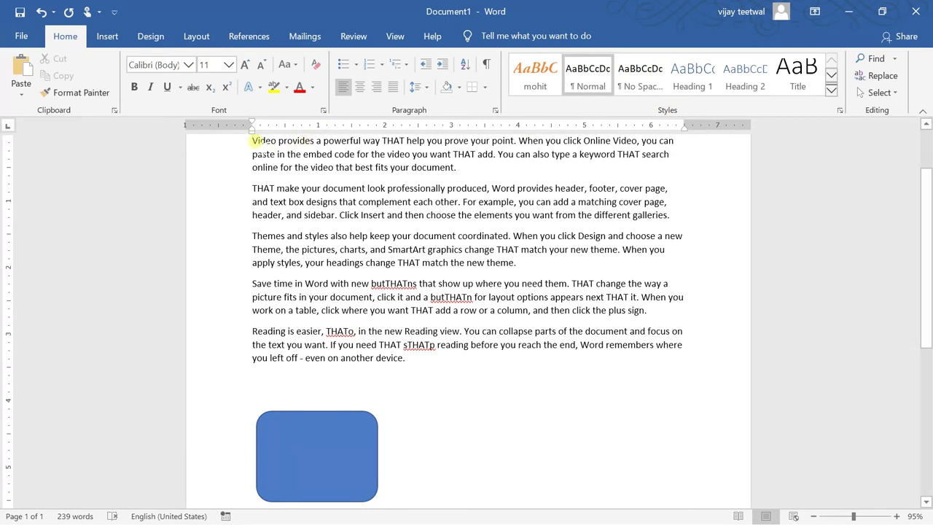
# Apply bold to the first paragraph and the third, 'Themes and styles', paragraph.
pyautogui.tripleClick(257, 146)
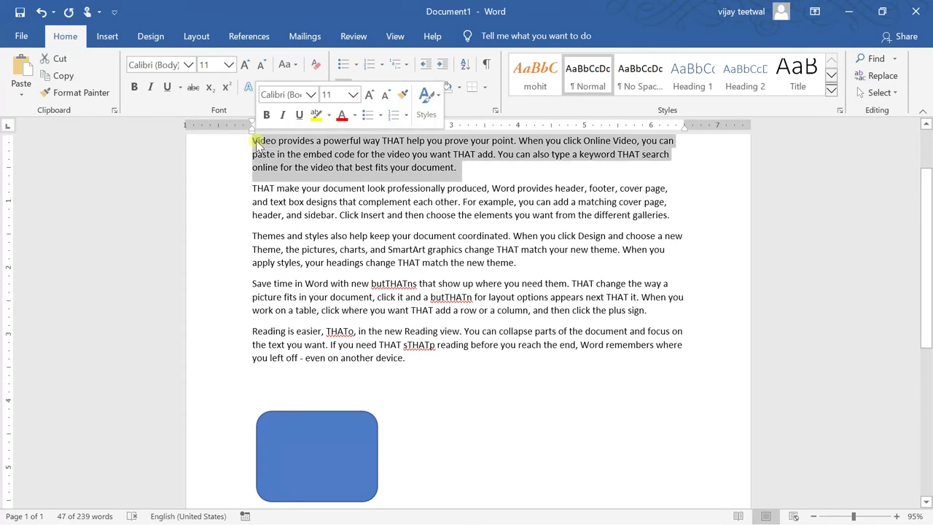
pyautogui.click(133, 86)
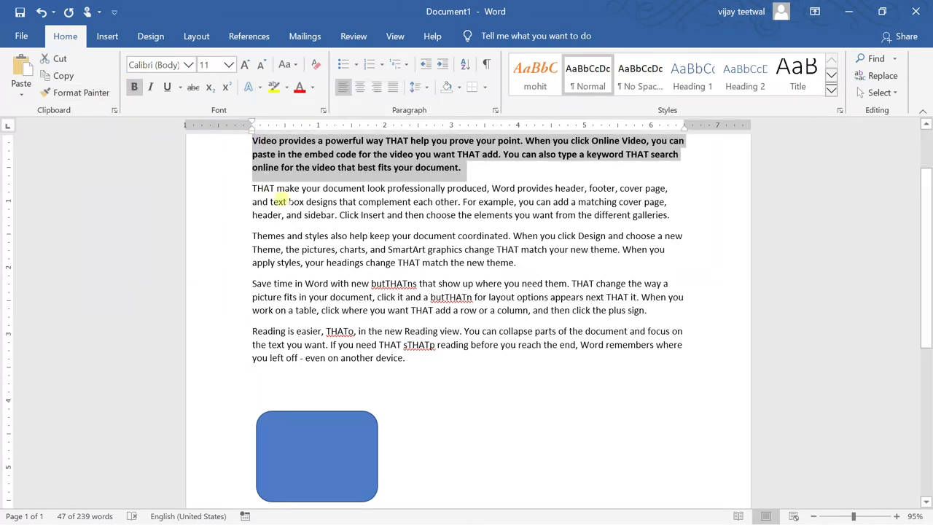
pyautogui.tripleClick(270, 237)
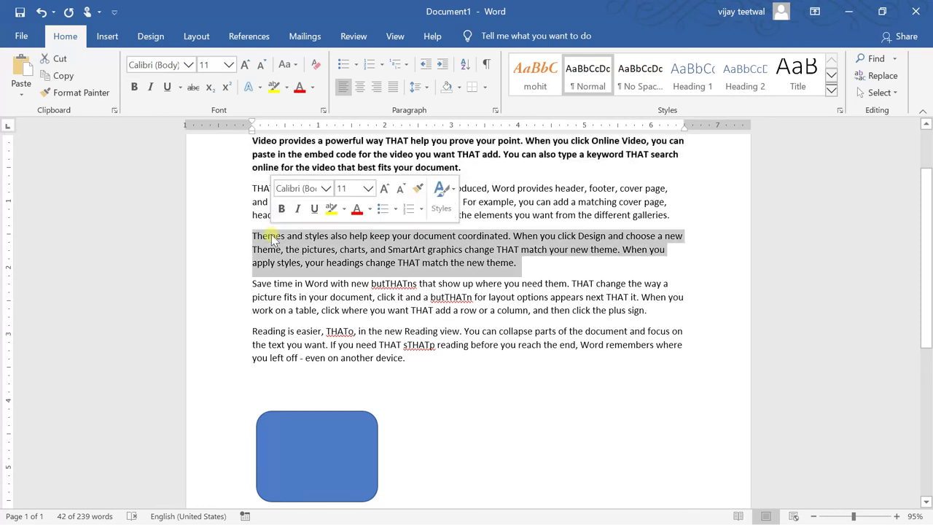
pyautogui.click(134, 87)
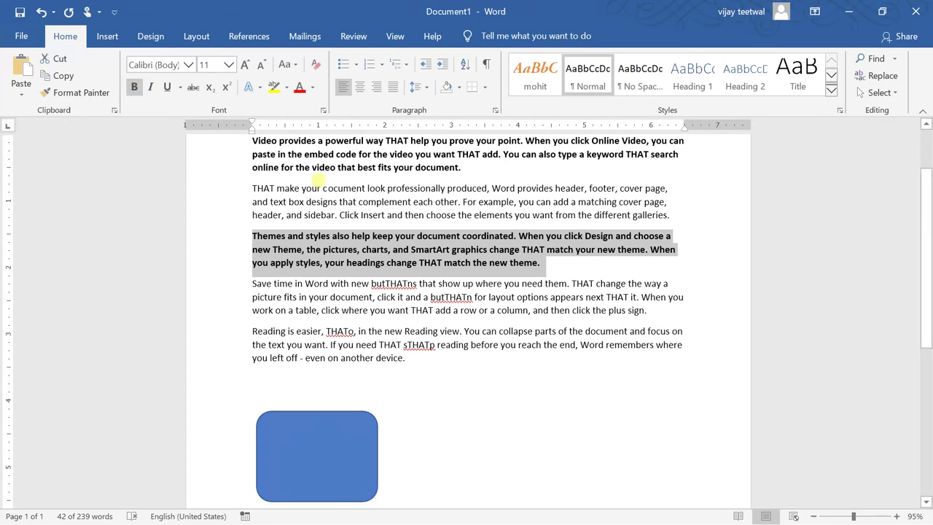
pyautogui.click(347, 250)
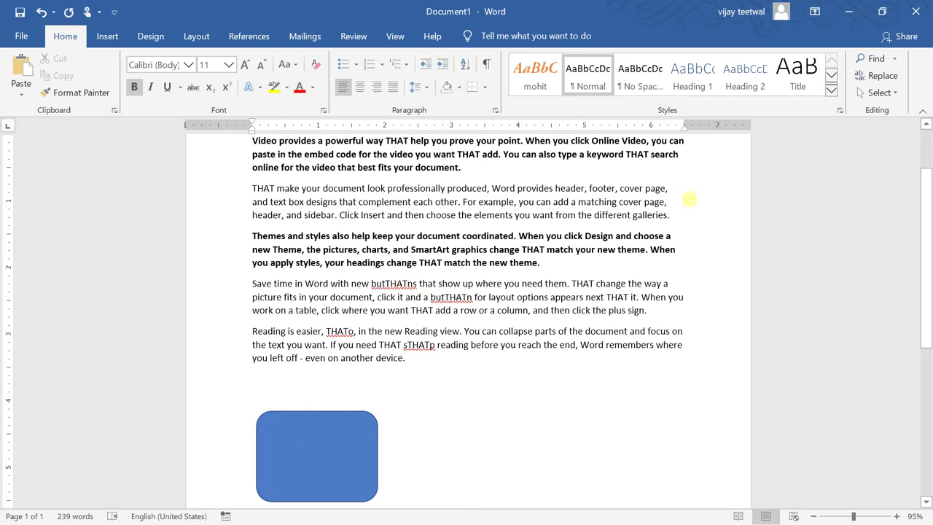
pyautogui.click(862, 94)
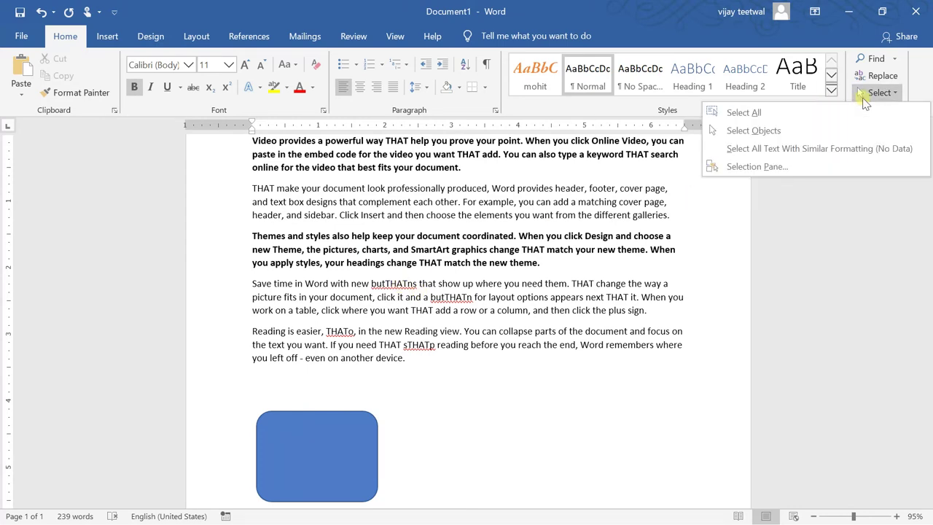
pyautogui.click(831, 149)
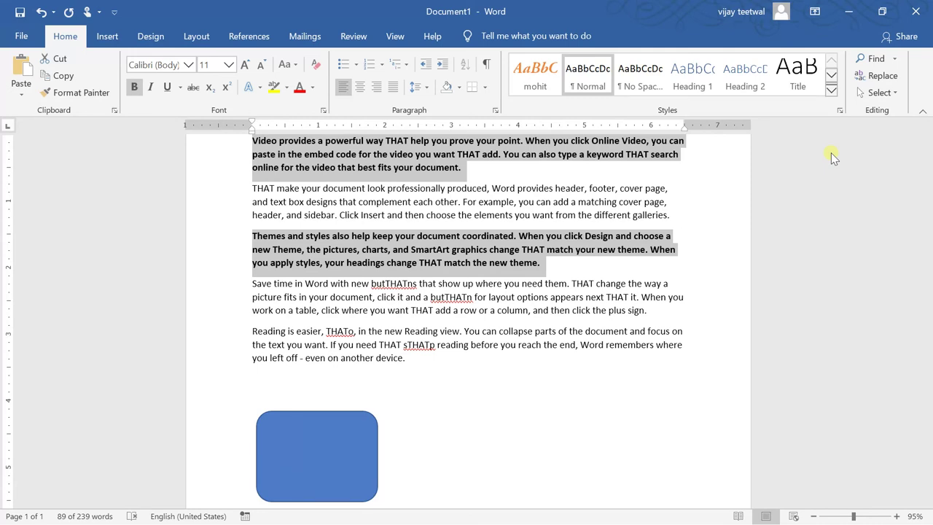
pyautogui.click(895, 100)
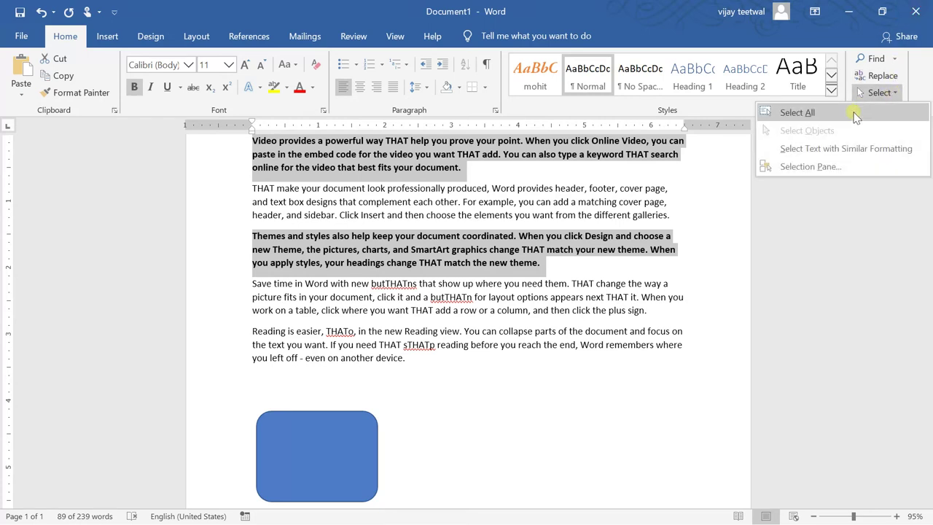
pyautogui.click(856, 115)
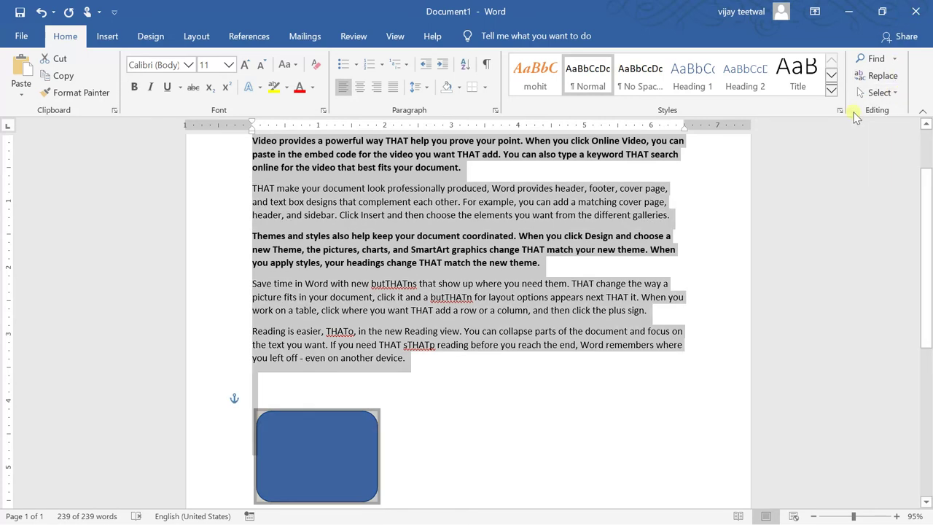
pyautogui.click(714, 258)
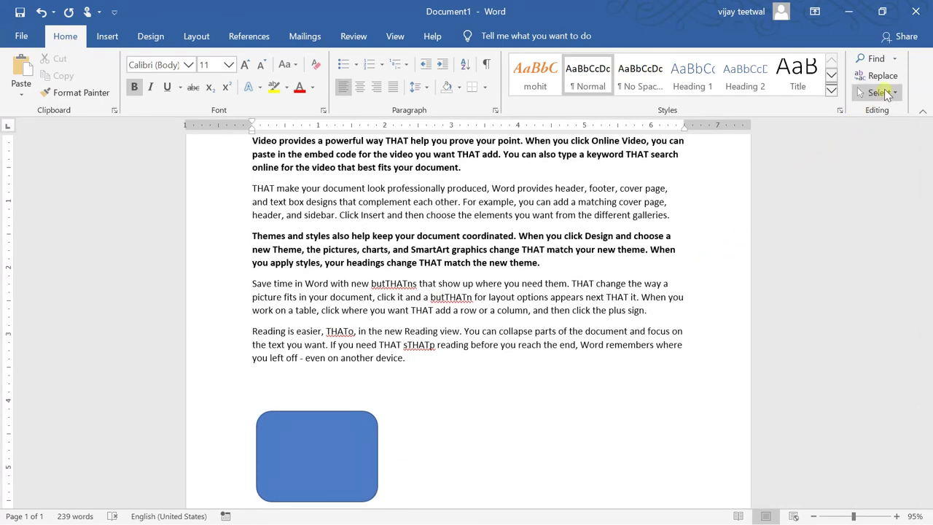
pyautogui.click(886, 94)
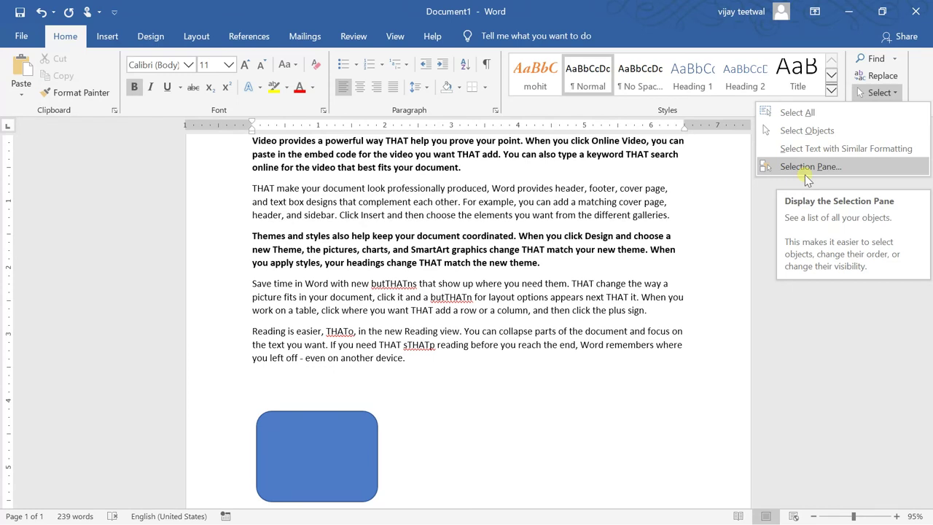
# Show the Selection pane listing the rounded rectangle, and draw an isosceles triangle to its right.
pyautogui.click(806, 168)
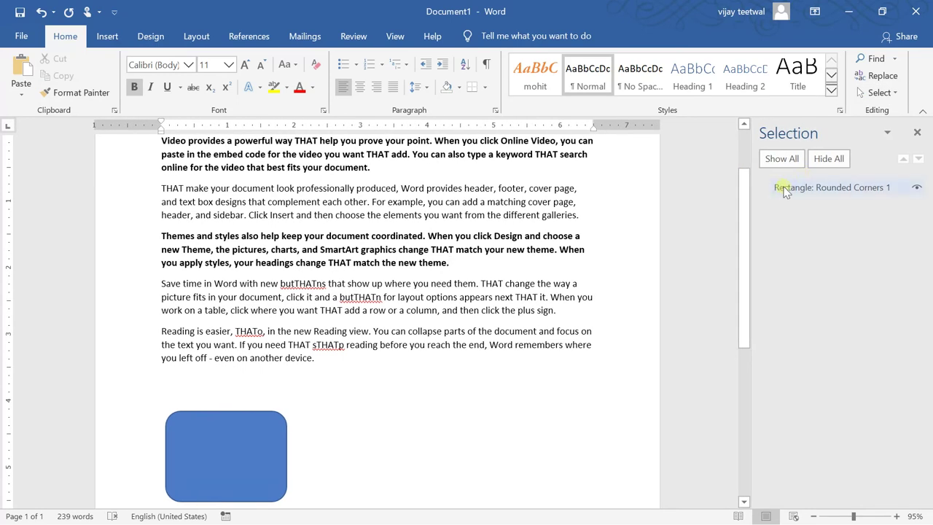
pyautogui.click(789, 188)
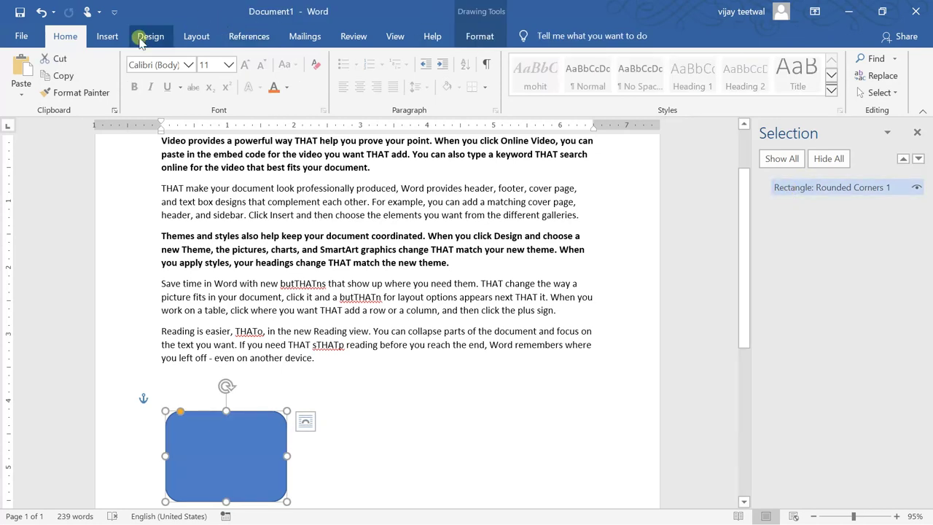
pyautogui.click(109, 36)
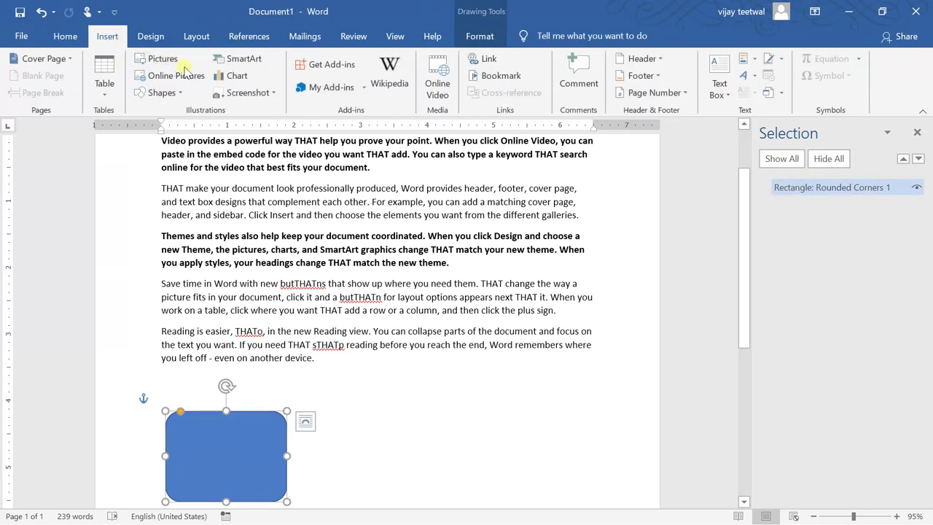
pyautogui.click(162, 93)
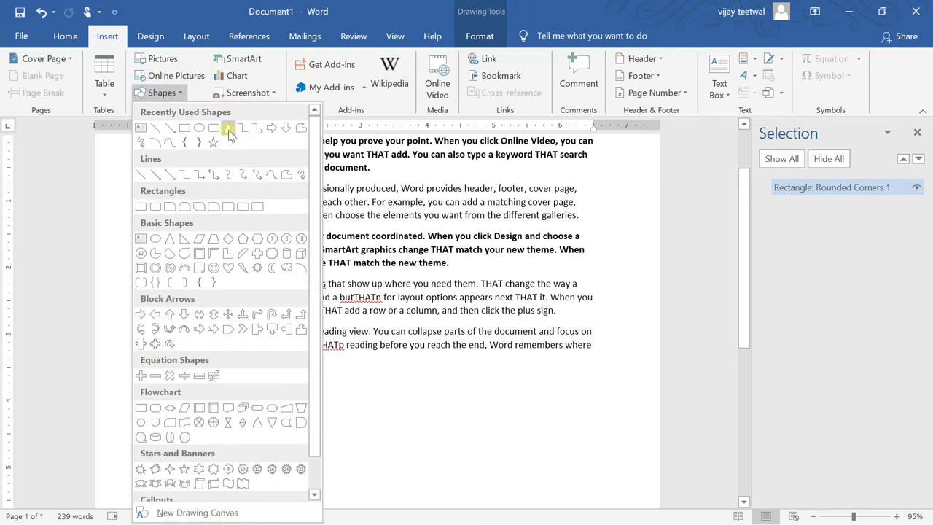
pyautogui.click(211, 129)
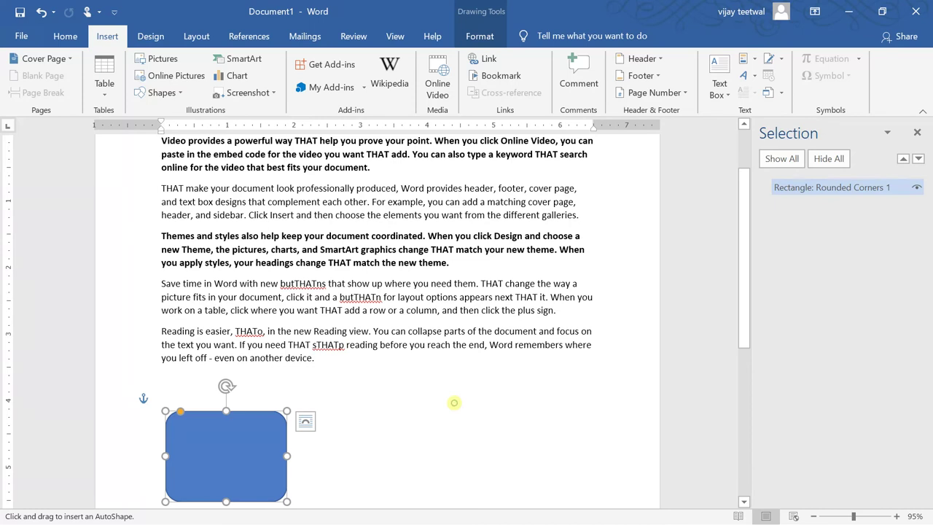
pyautogui.moveTo(453, 401); pyautogui.dragTo(535, 487)
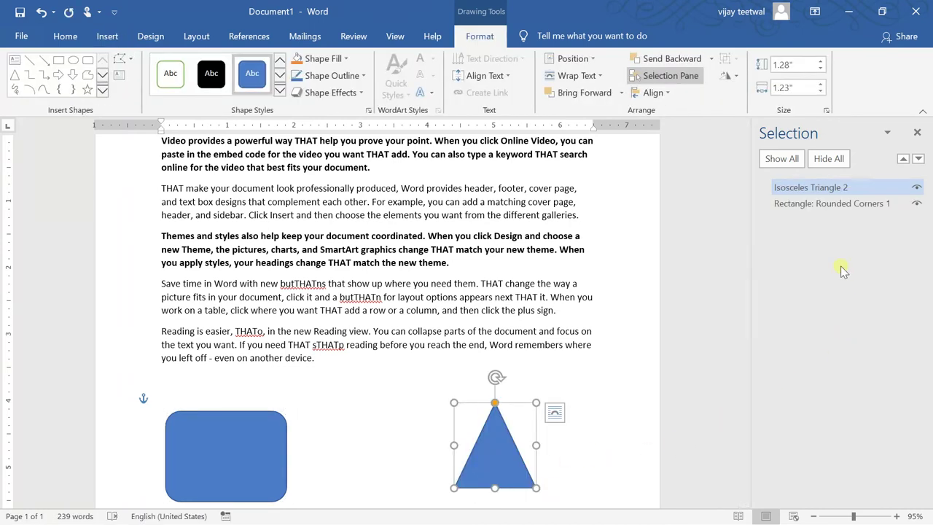
pyautogui.click(831, 204)
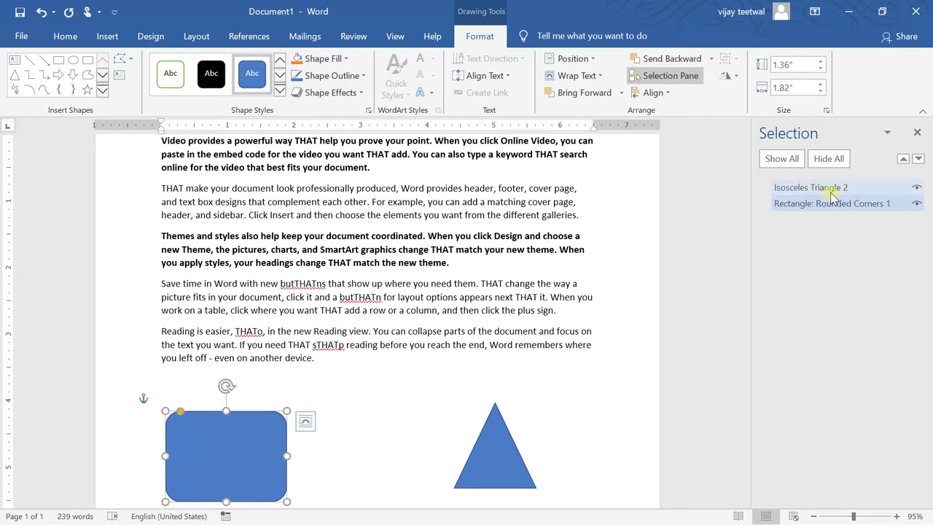
pyautogui.click(832, 192)
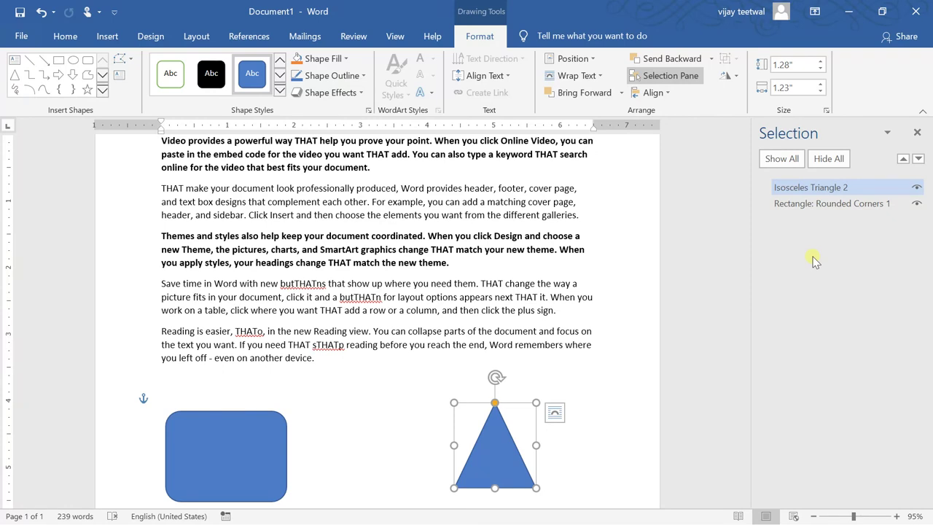
pyautogui.click(922, 191)
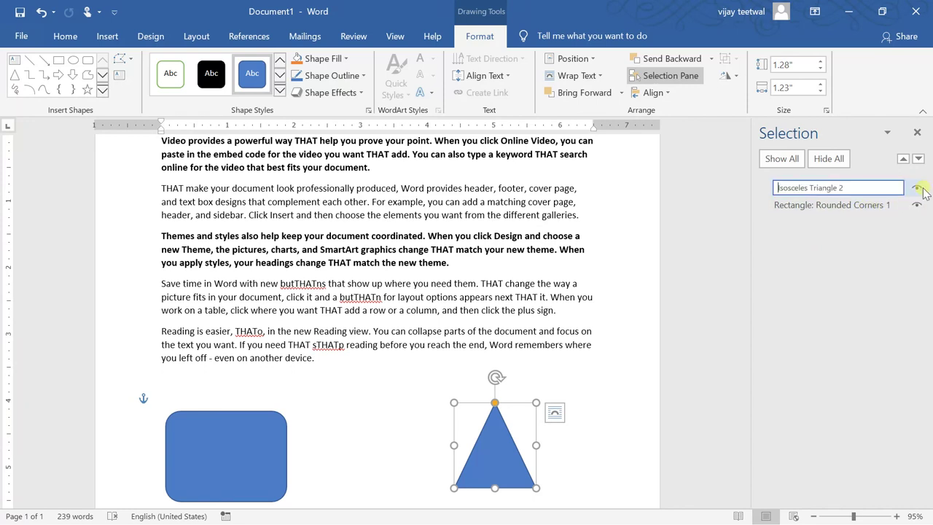
pyautogui.click(917, 191)
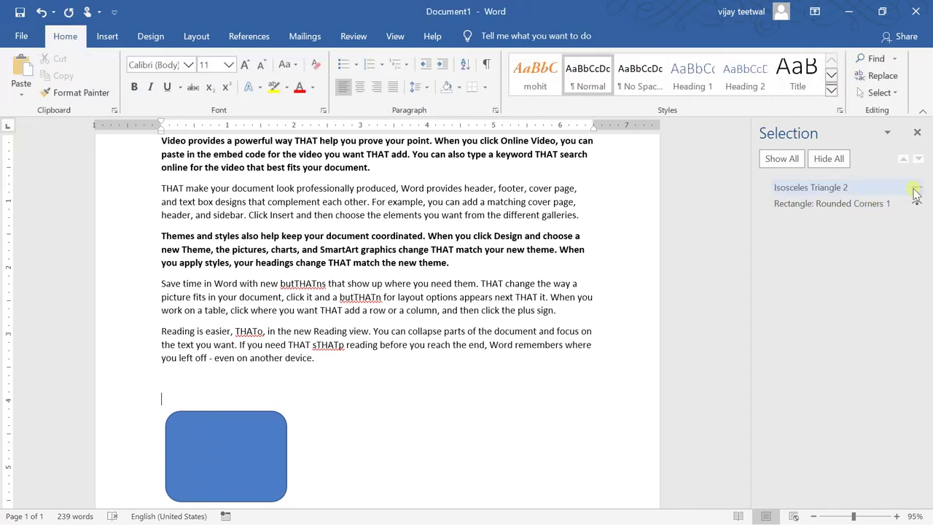
pyautogui.click(916, 191)
pyautogui.click(916, 191)
pyautogui.click(916, 191)
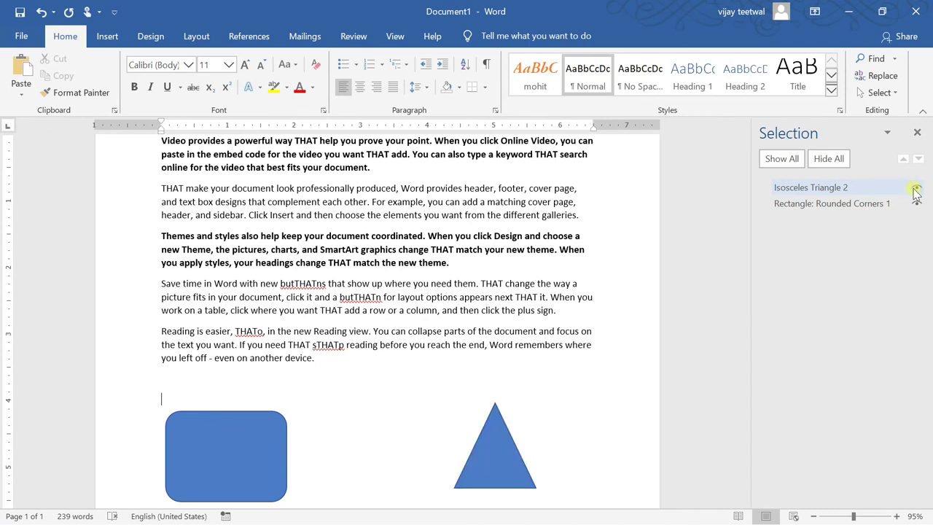
pyautogui.click(828, 159)
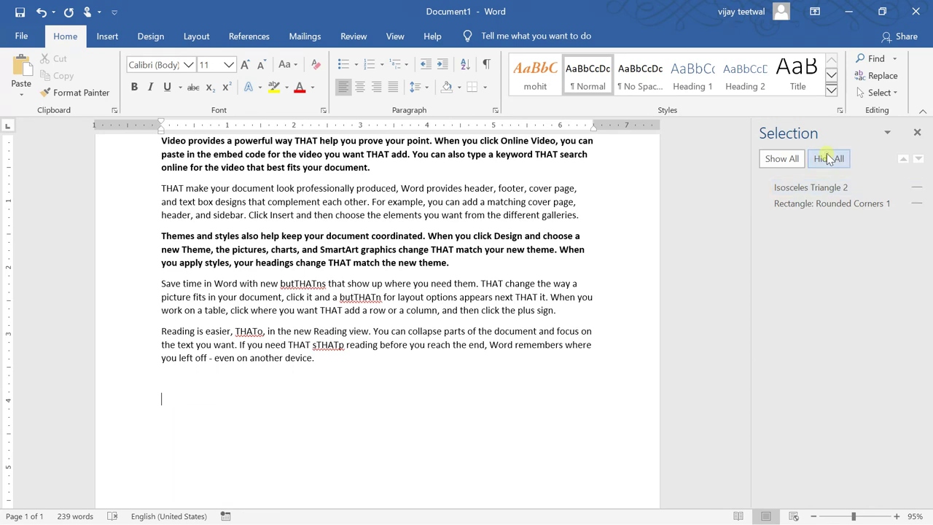
pyautogui.click(781, 159)
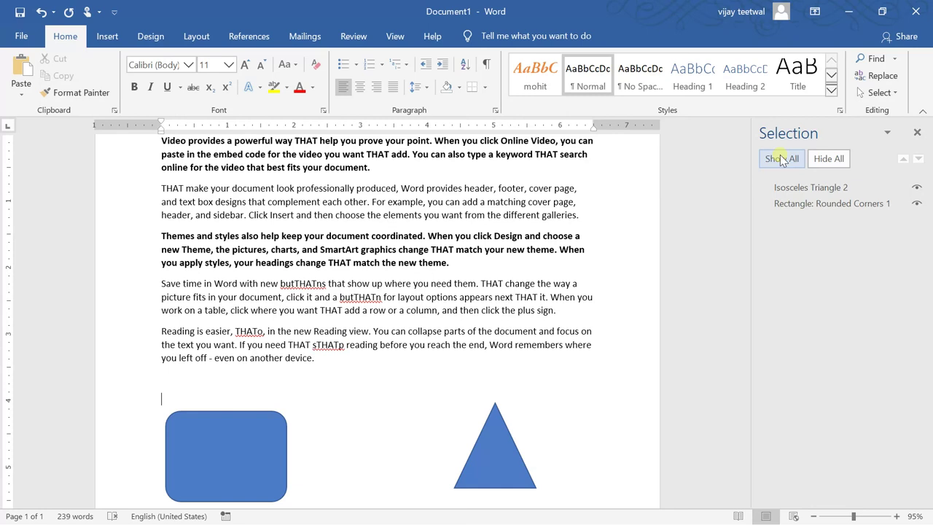
pyautogui.click(830, 160)
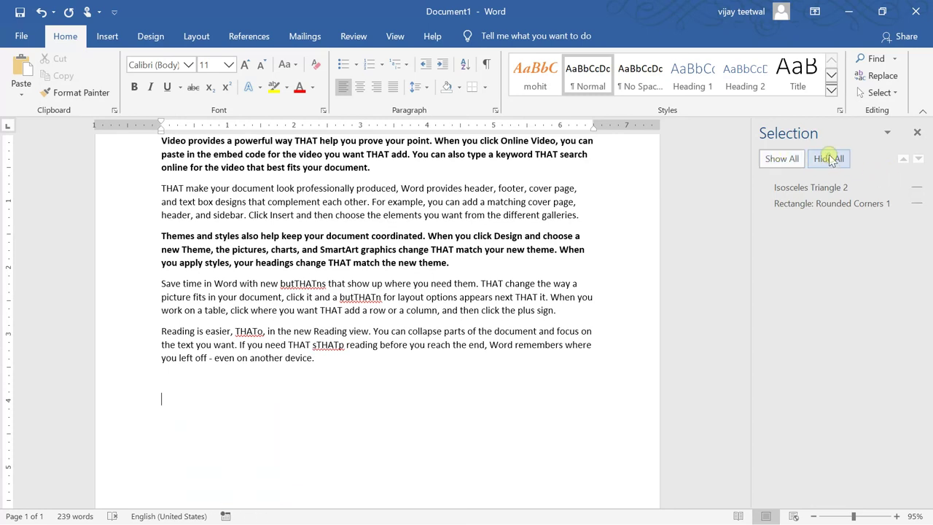
pyautogui.click(790, 160)
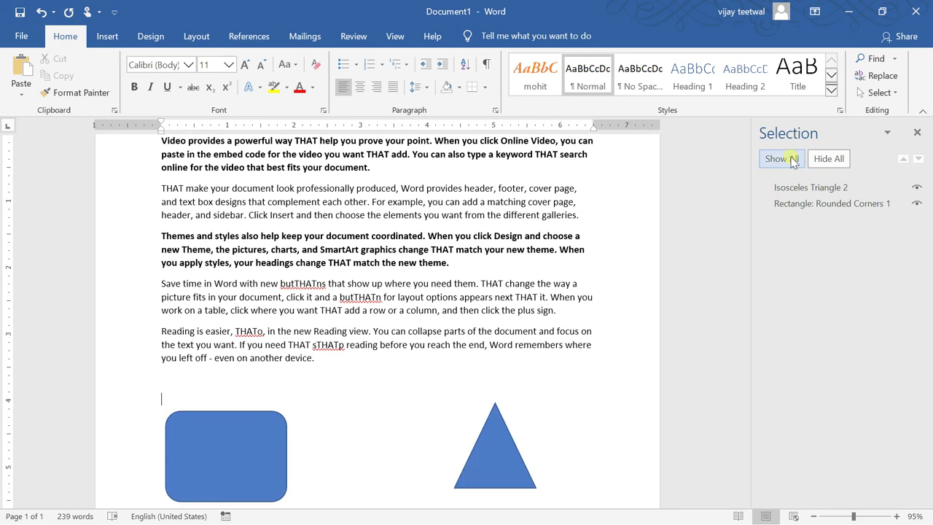